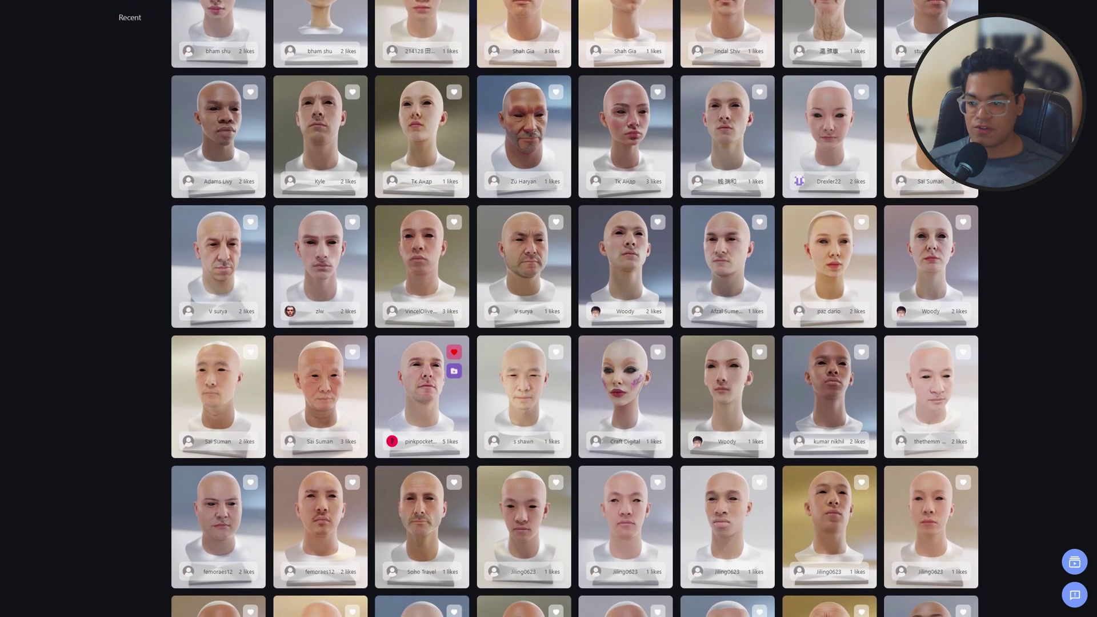
Open an example avatar's detail view, rotate its head and reveal the bald 3-D render.
{"action": "scroll", "coordinate": [510, 196], "scroll_direction": "down", "scroll_amount": 3}
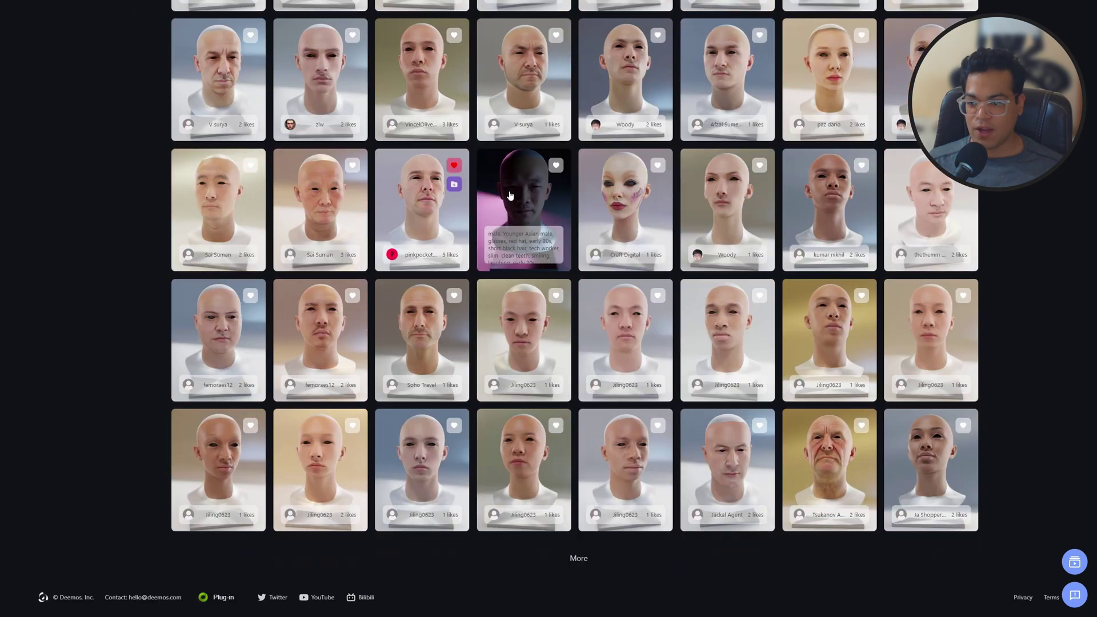
{"action": "left_click", "coordinate": [529, 198]}
{"action": "left_click_drag", "start_coordinate": [490, 400], "coordinate": [437, 401]}
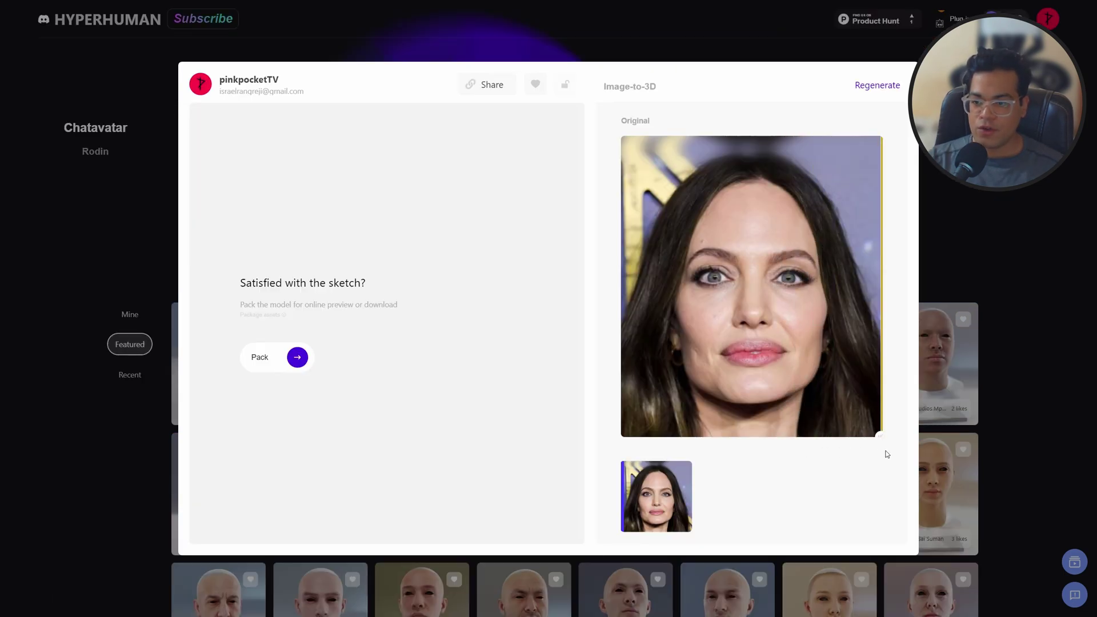
{"action": "left_click_drag", "start_coordinate": [876, 478], "coordinate": [833, 512]}
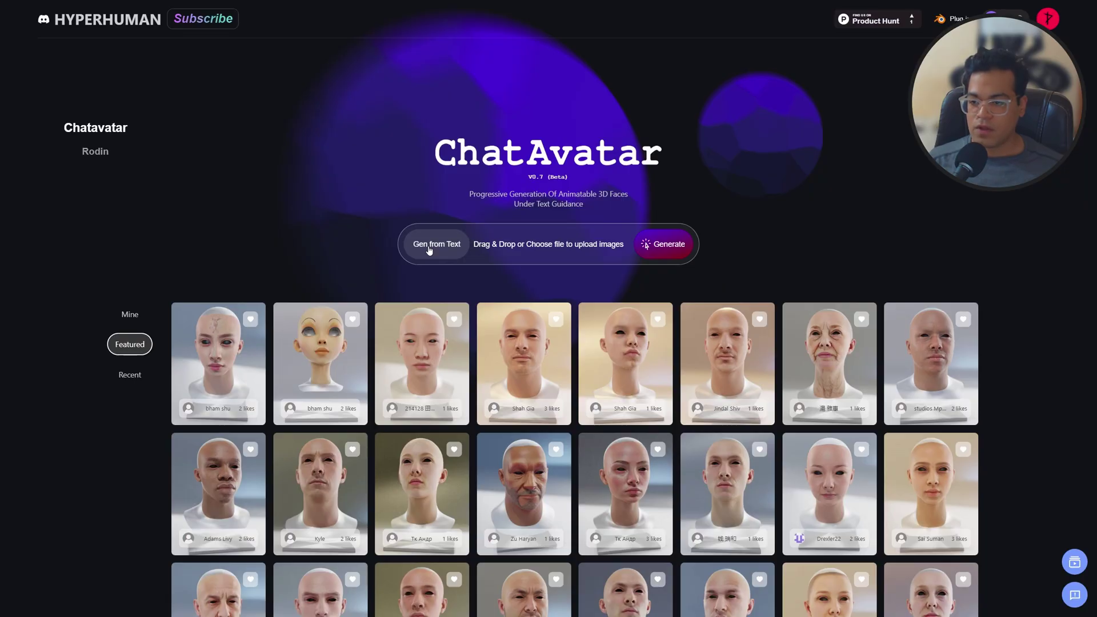
Generate a new avatar from the text 'tom cruise' and focus the Describe your avatar chat box.
{"action": "left_click", "coordinate": [429, 250]}
{"action": "type", "text": "tom "}
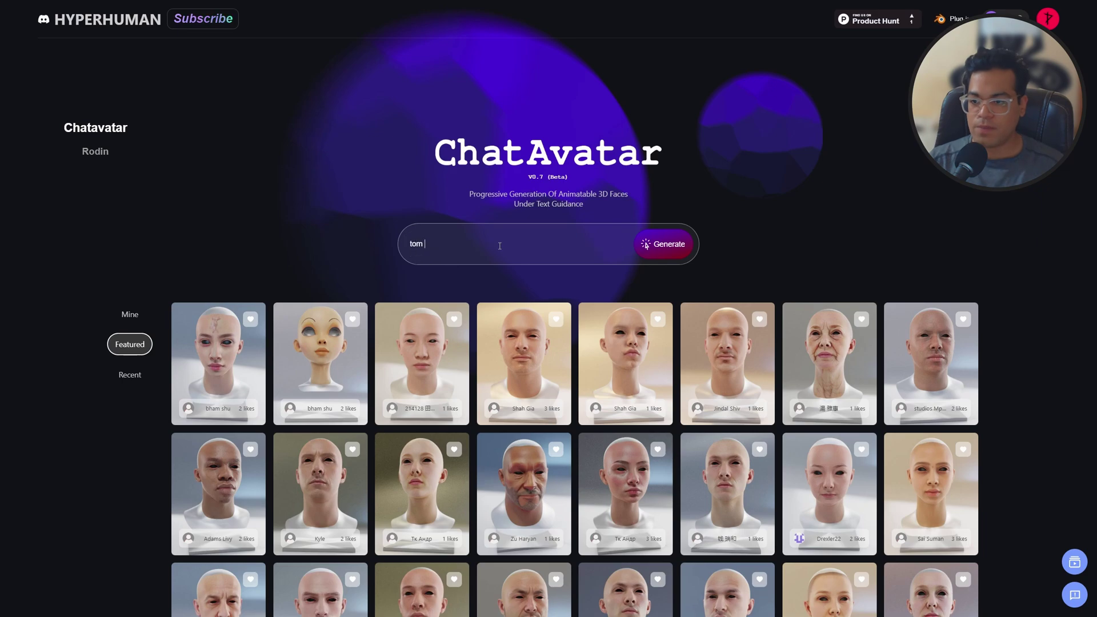
{"action": "type", "text": "cruise"}
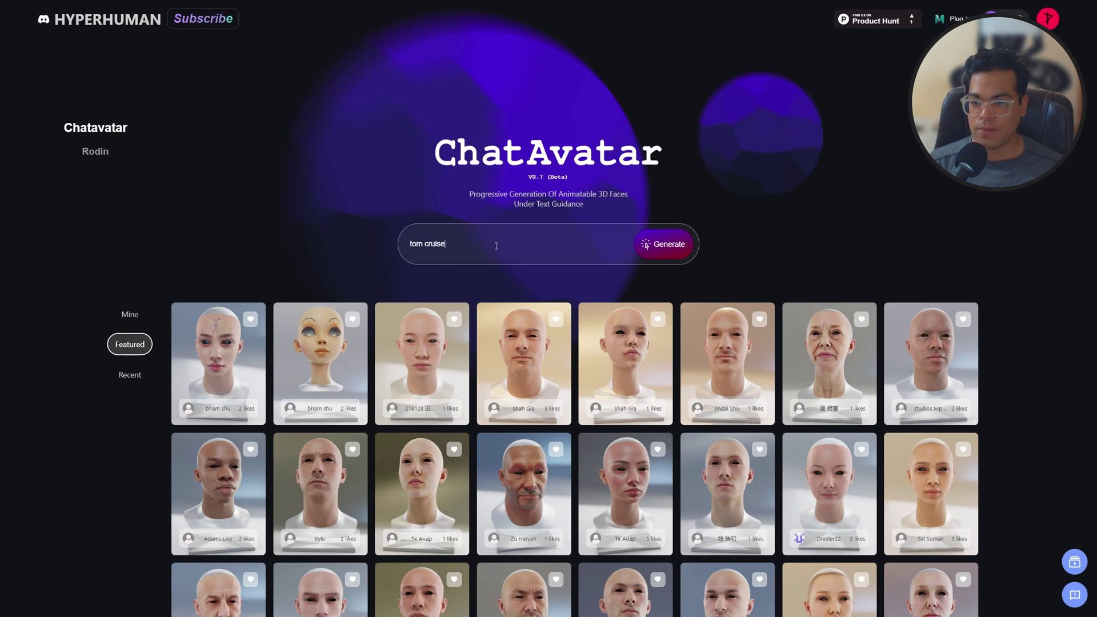
{"action": "left_click", "coordinate": [649, 252]}
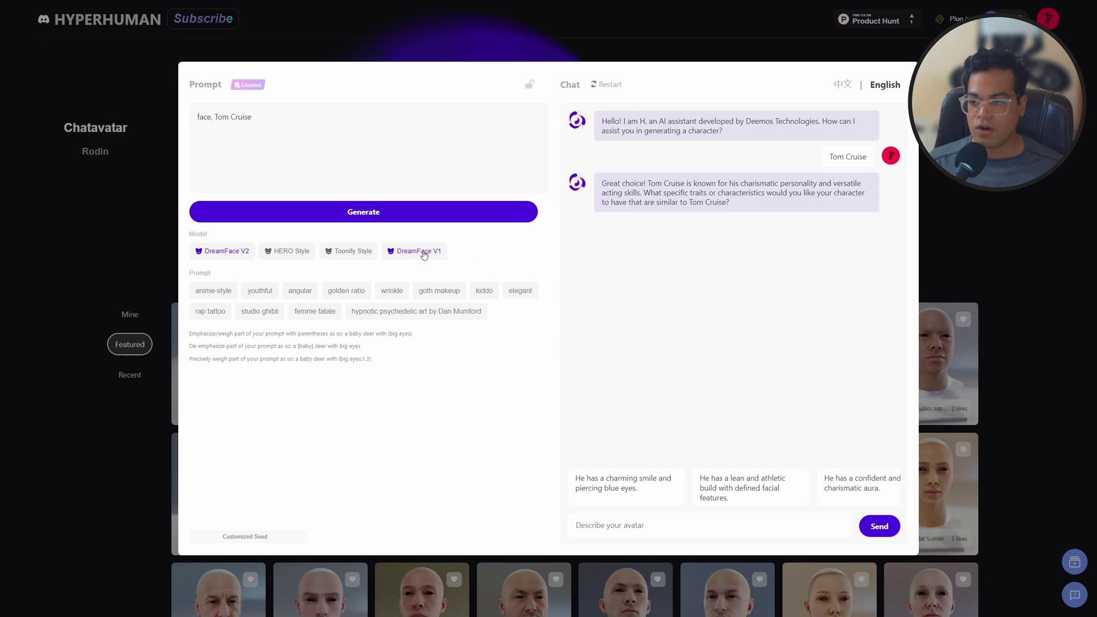
{"action": "mouse_move", "coordinate": [302, 252]}
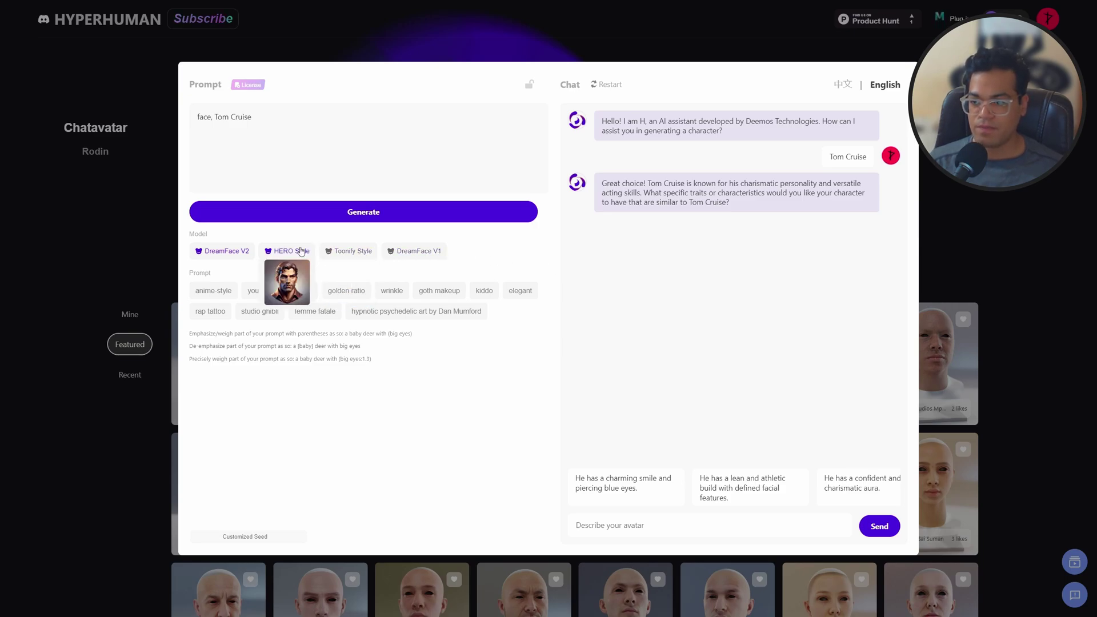
{"action": "left_click", "coordinate": [687, 521]}
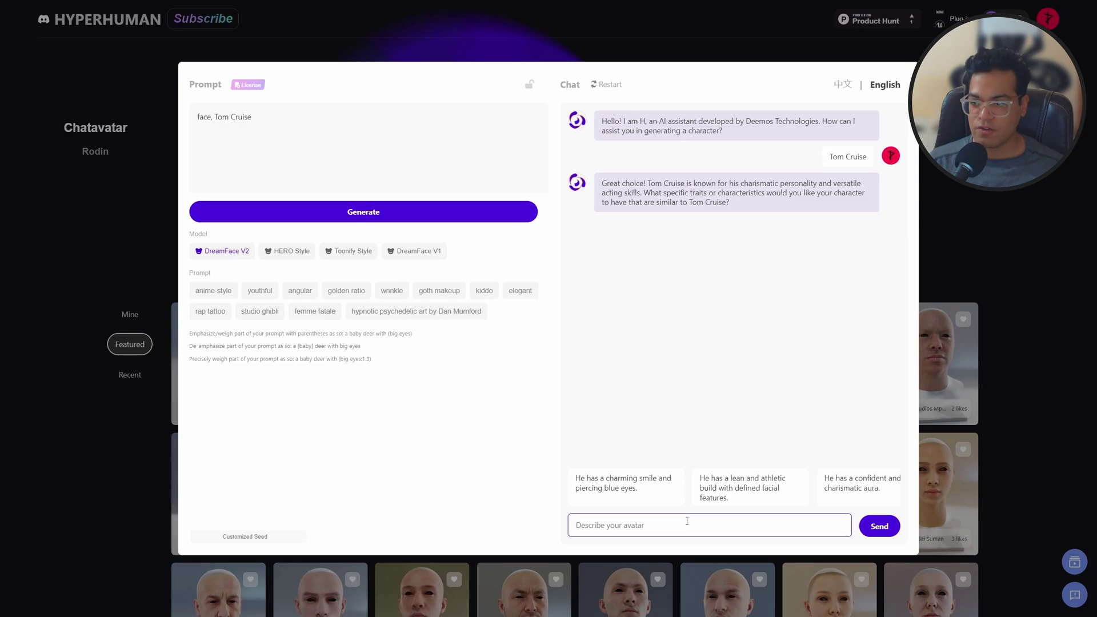
Send 'late 40s', rugged look with piercing eyes (square jaw removed), then strong jawline and chiseled face.
{"action": "type", "text": "late 40s"}
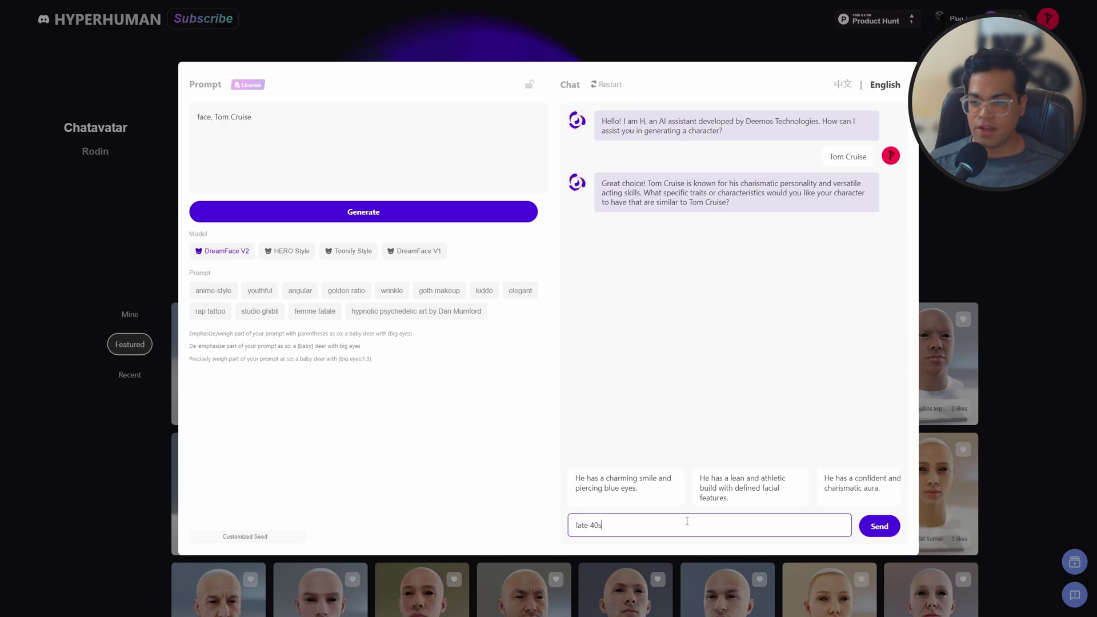
{"action": "key", "text": "Return"}
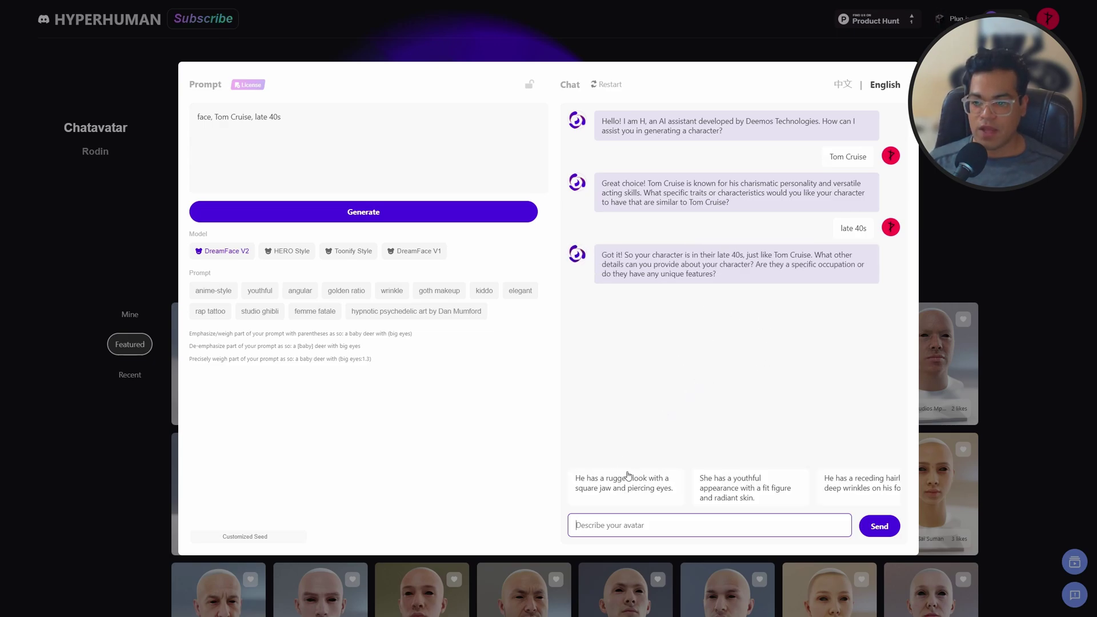
{"action": "left_click", "coordinate": [621, 491]}
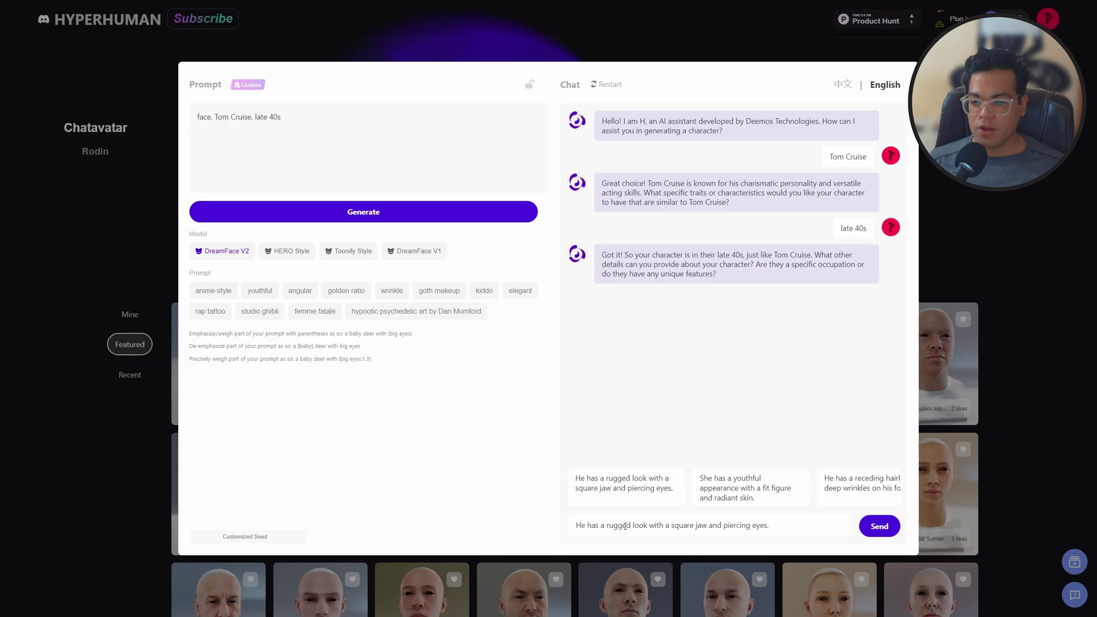
{"action": "left_click_drag", "start_coordinate": [673, 525], "coordinate": [721, 521]}
{"action": "key", "text": "BackSpace"}
{"action": "key", "text": "BackSpace"}
{"action": "key", "text": "BackSpace"}
{"action": "key", "text": "BackSpace"}
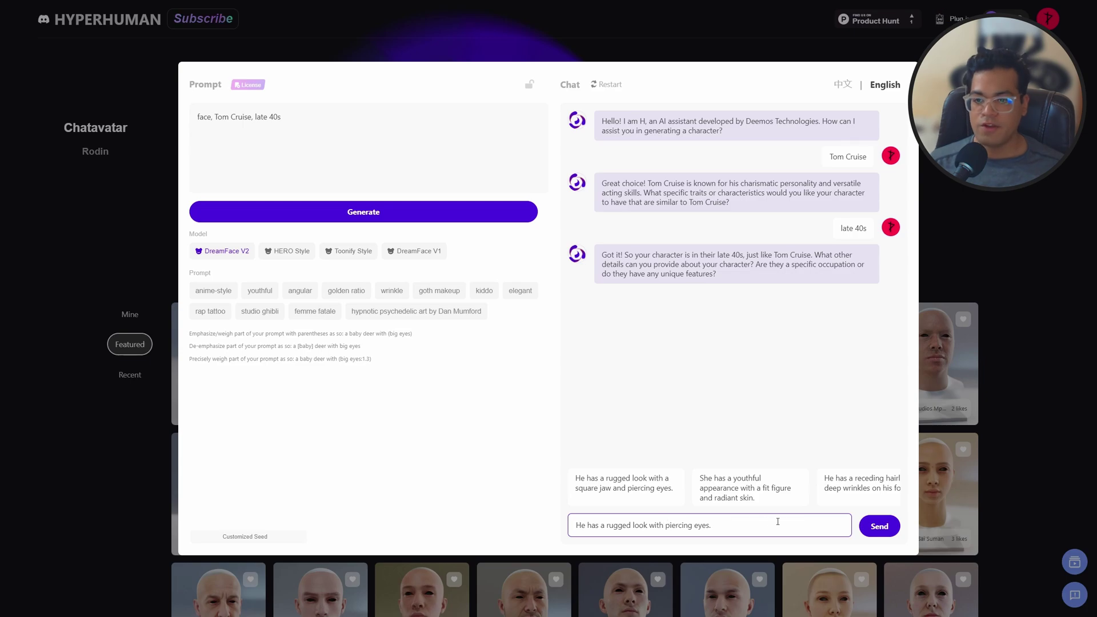
{"action": "left_click", "coordinate": [879, 533]}
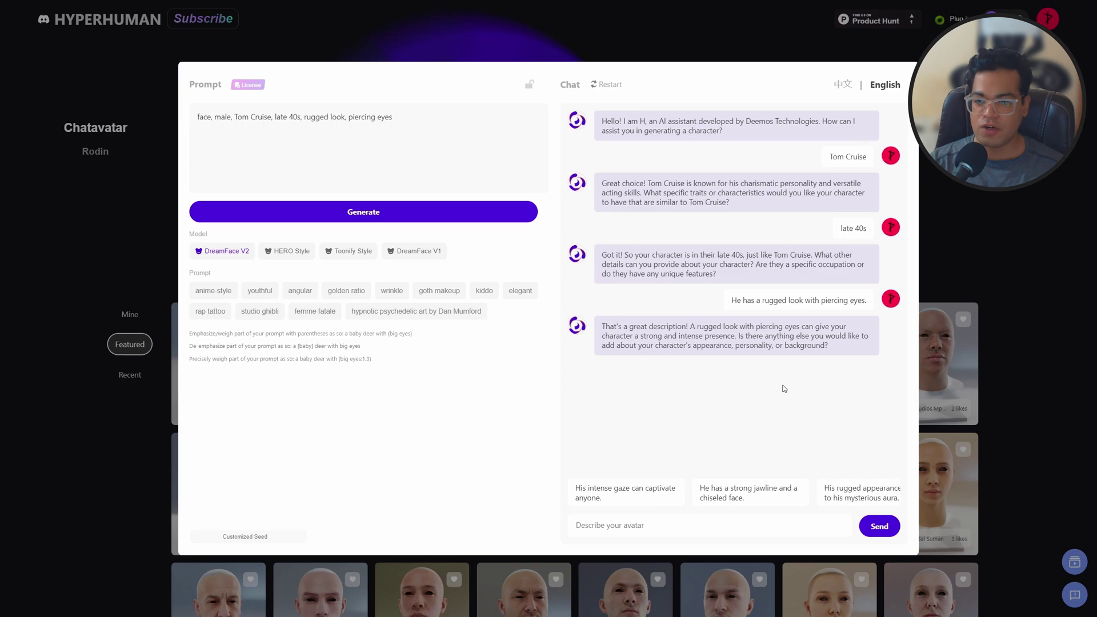
{"action": "left_click", "coordinate": [745, 499]}
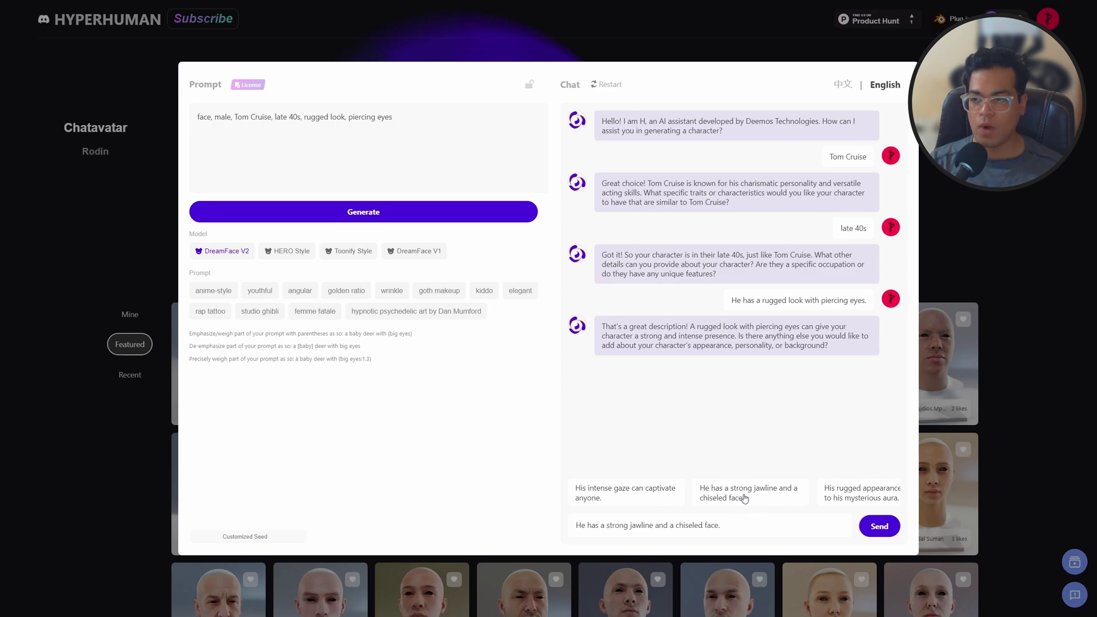
{"action": "left_click", "coordinate": [873, 526]}
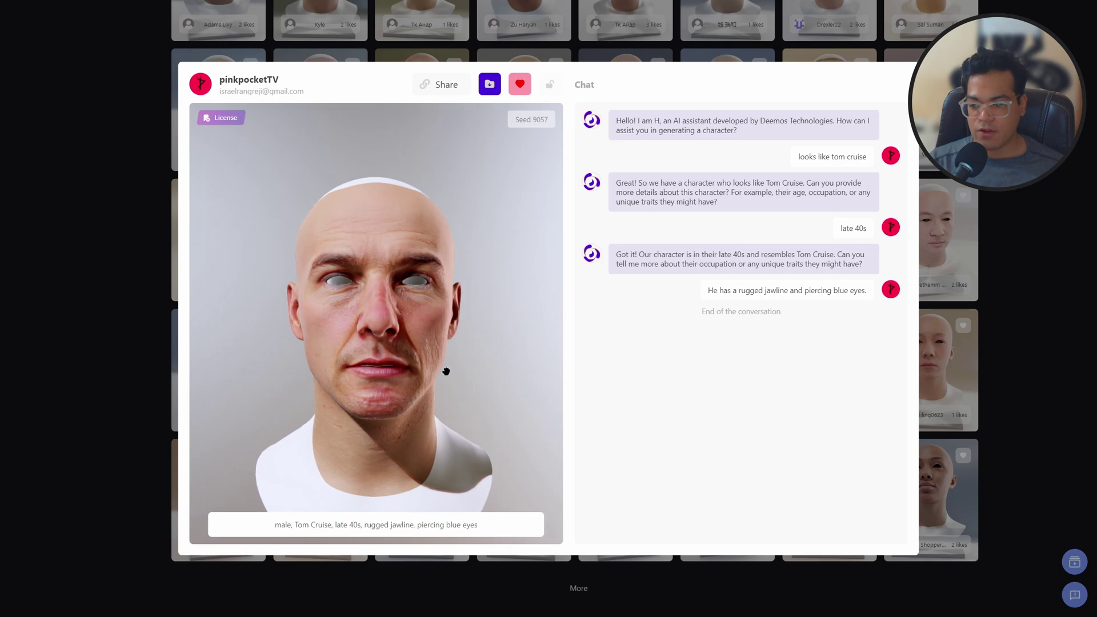
Turn the generated head to its left profile, then pick 4K in Export Options.
{"action": "mouse_move", "coordinate": [447, 372]}
{"action": "left_mouse_down"}
{"action": "mouse_move", "coordinate": [280, 379]}
{"action": "mouse_move", "coordinate": [554, 370]}
{"action": "mouse_move", "coordinate": [538, 318]}
{"action": "mouse_move", "coordinate": [527, 367]}
{"action": "mouse_move", "coordinate": [284, 372]}
{"action": "mouse_move", "coordinate": [453, 370]}
{"action": "left_mouse_up"}
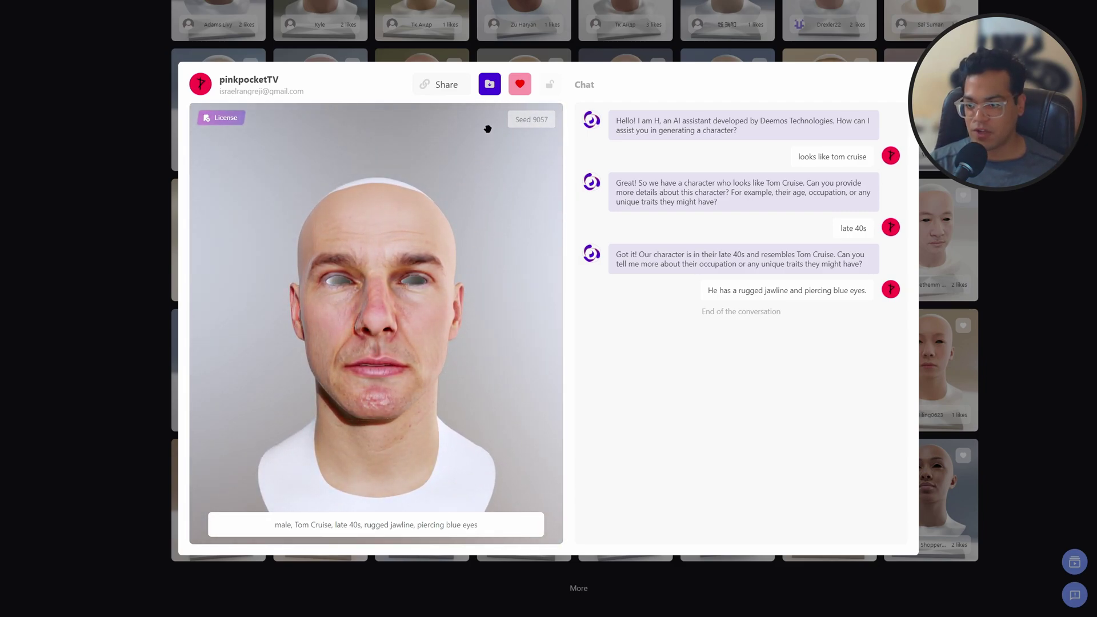
{"action": "left_click", "coordinate": [489, 92]}
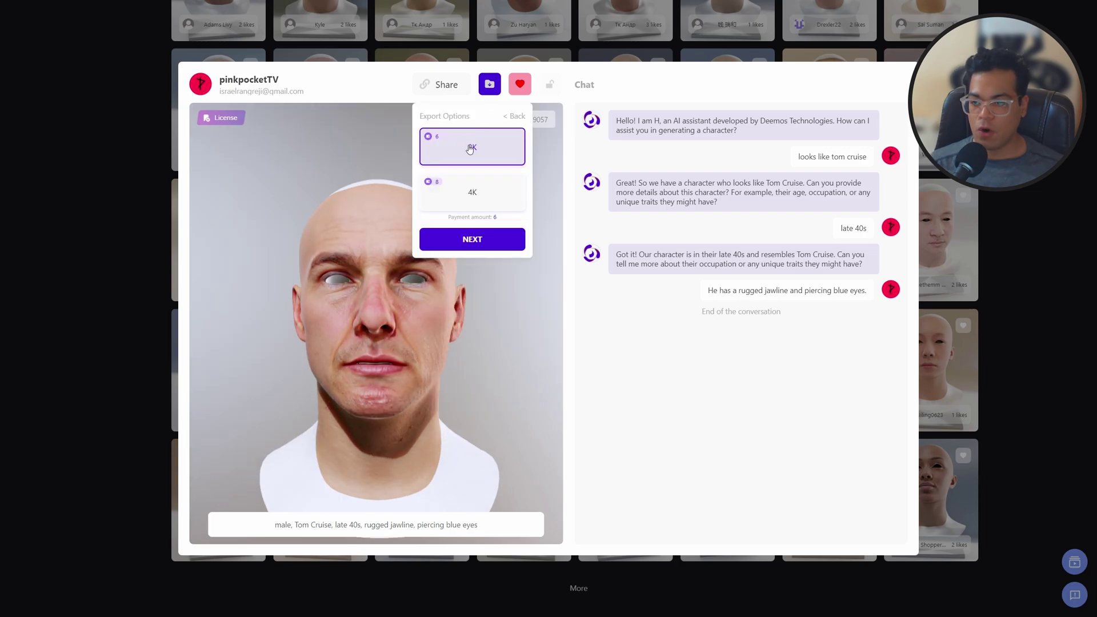
{"action": "left_click", "coordinate": [469, 196]}
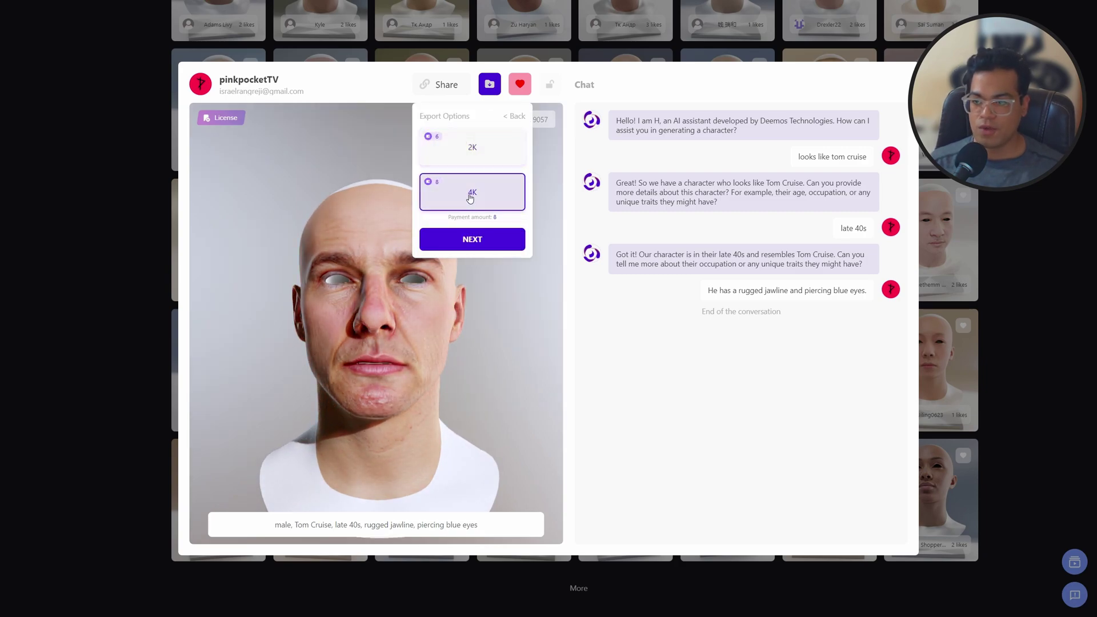
Continue with 4K Default export, add Expression BlendShapes and Back head Textures, and pay.
{"action": "left_click", "coordinate": [481, 240]}
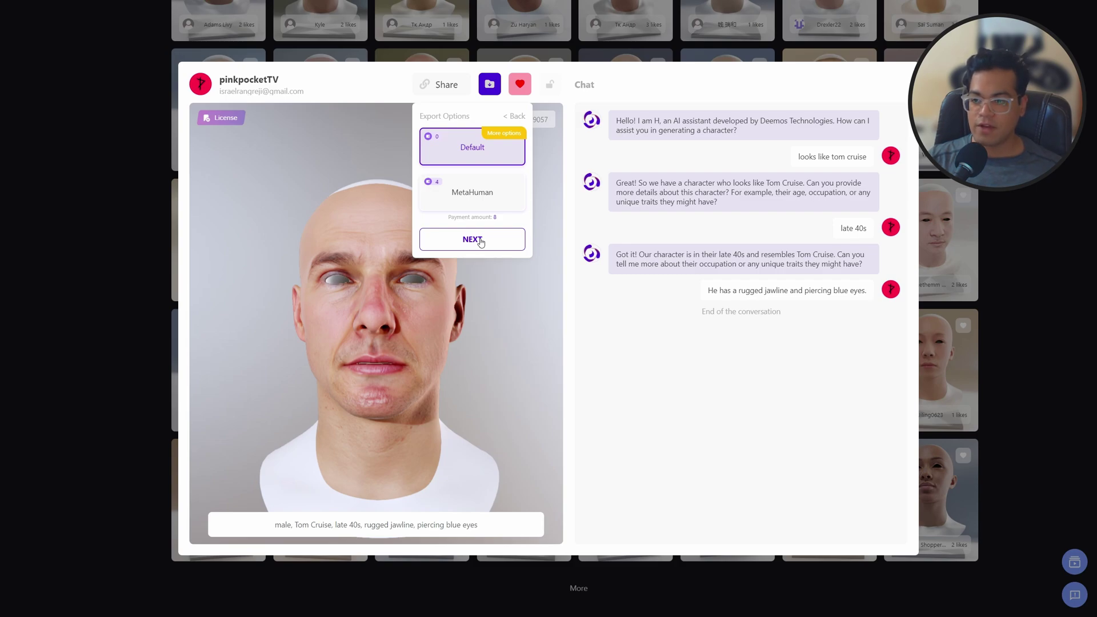
{"action": "left_click", "coordinate": [480, 240]}
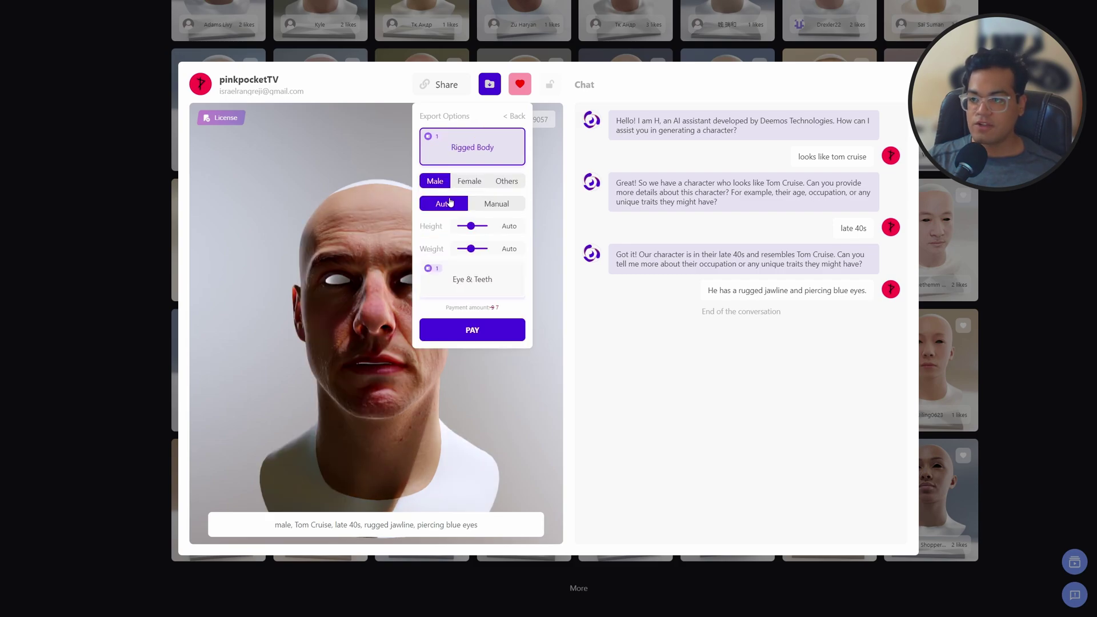
{"action": "scroll", "coordinate": [461, 276], "scroll_direction": "down", "scroll_amount": 2}
{"action": "left_click", "coordinate": [464, 252]}
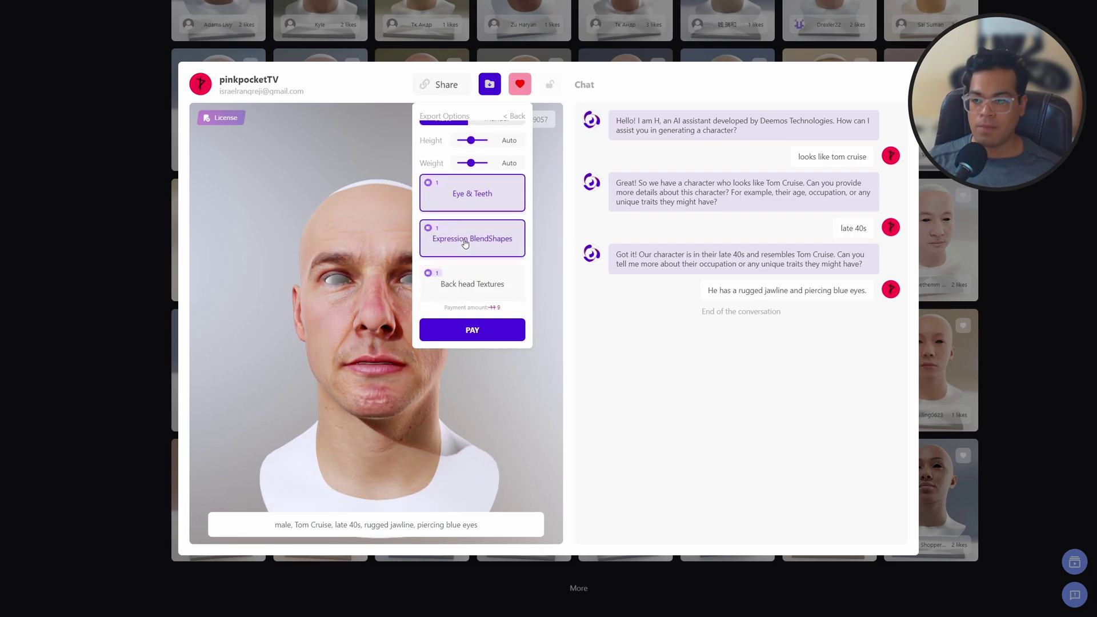
{"action": "left_click", "coordinate": [464, 284]}
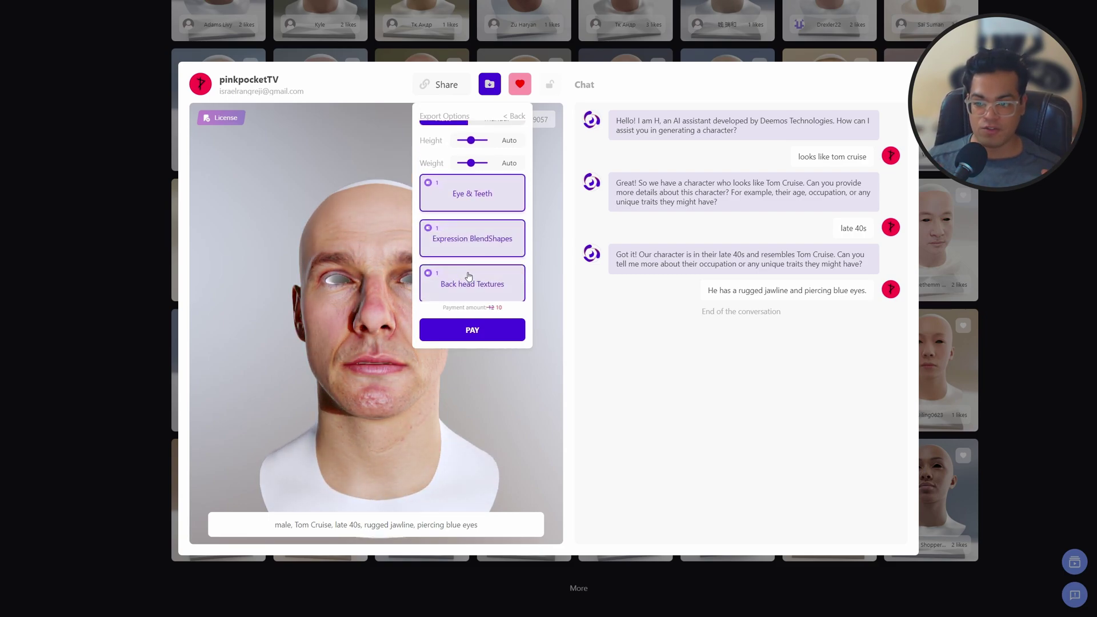
{"action": "left_click", "coordinate": [490, 327]}
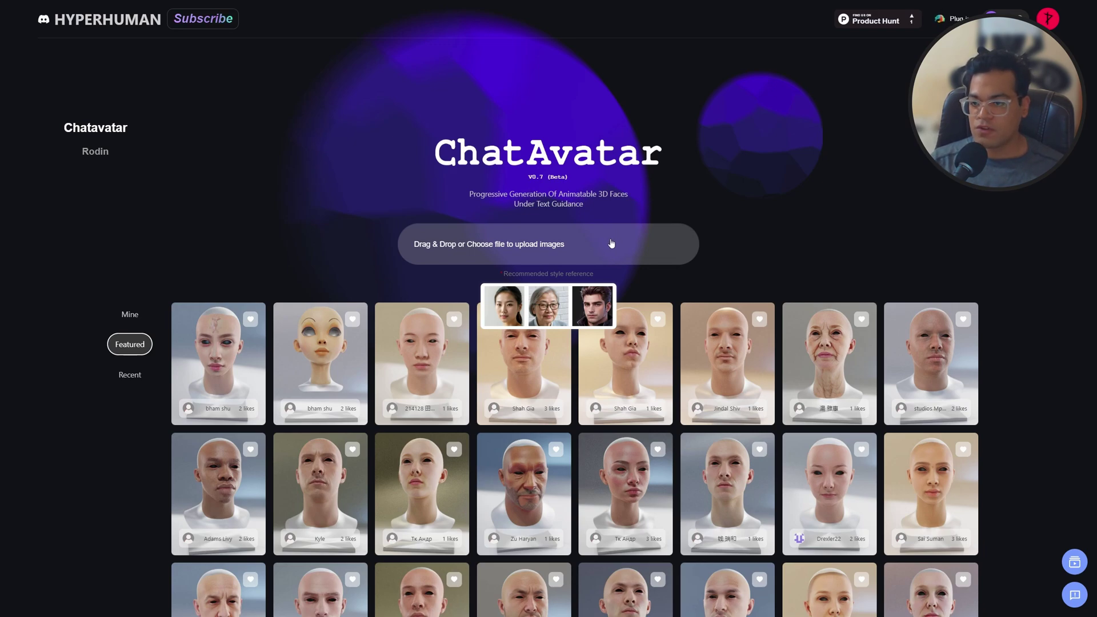
Upload a portrait photo for image-to-3D generation and open the age choices.
{"action": "left_click_drag", "start_coordinate": [611, 244], "coordinate": [562, 214]}
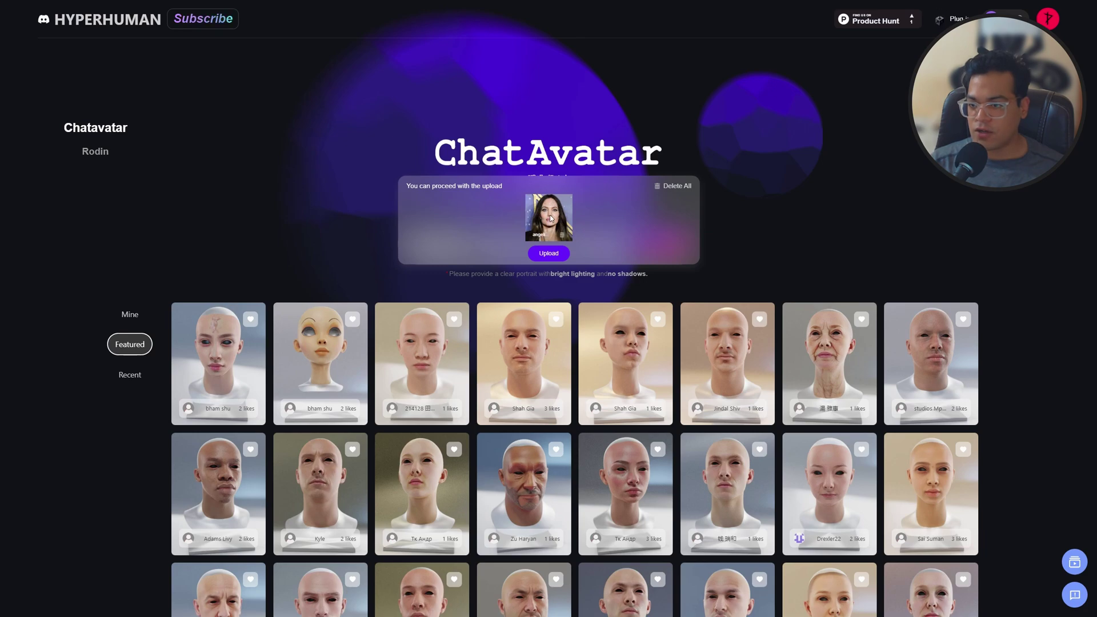
{"action": "left_click", "coordinate": [549, 253]}
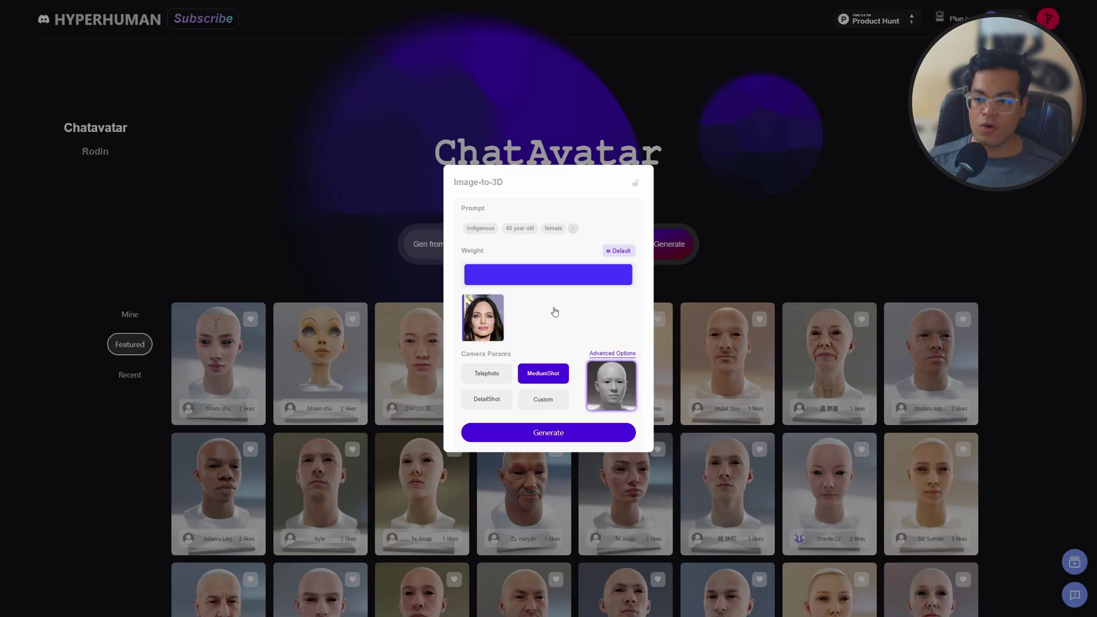
{"action": "left_click", "coordinate": [520, 230]}
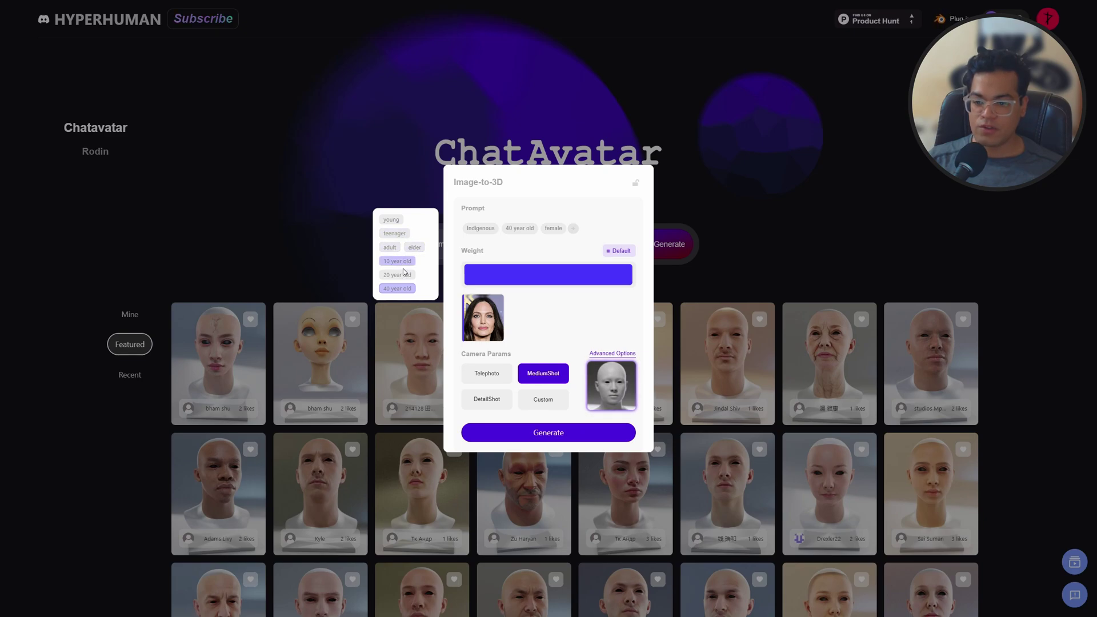
Compare Telephoto, DetailShot and Custom cameras, choose MediumShot, and generate the head.
{"action": "left_click", "coordinate": [486, 372]}
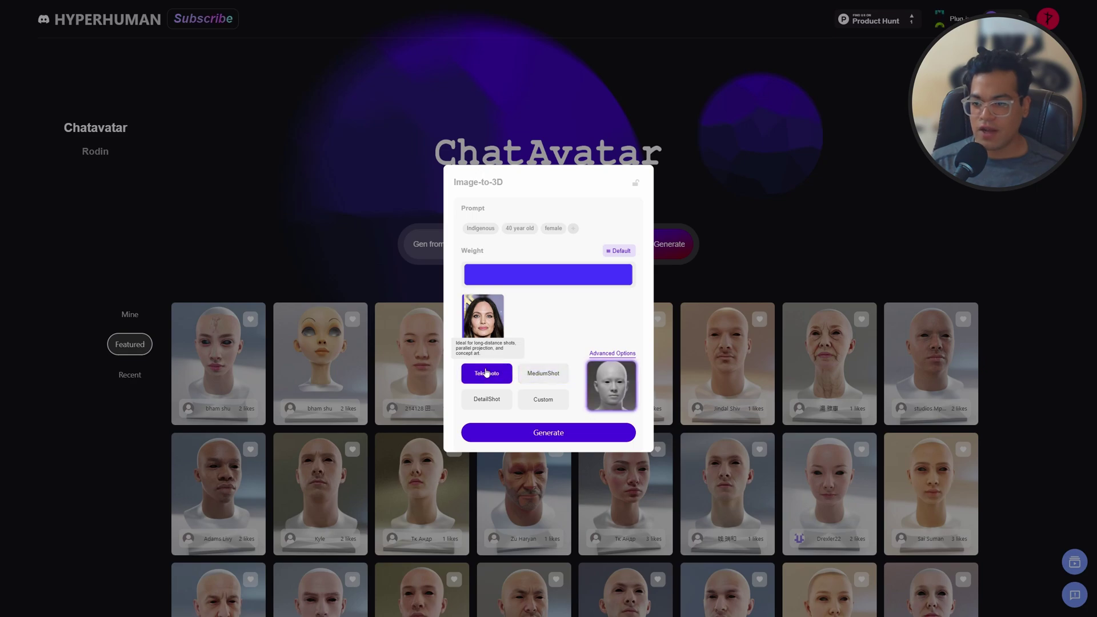
{"action": "left_click", "coordinate": [487, 400]}
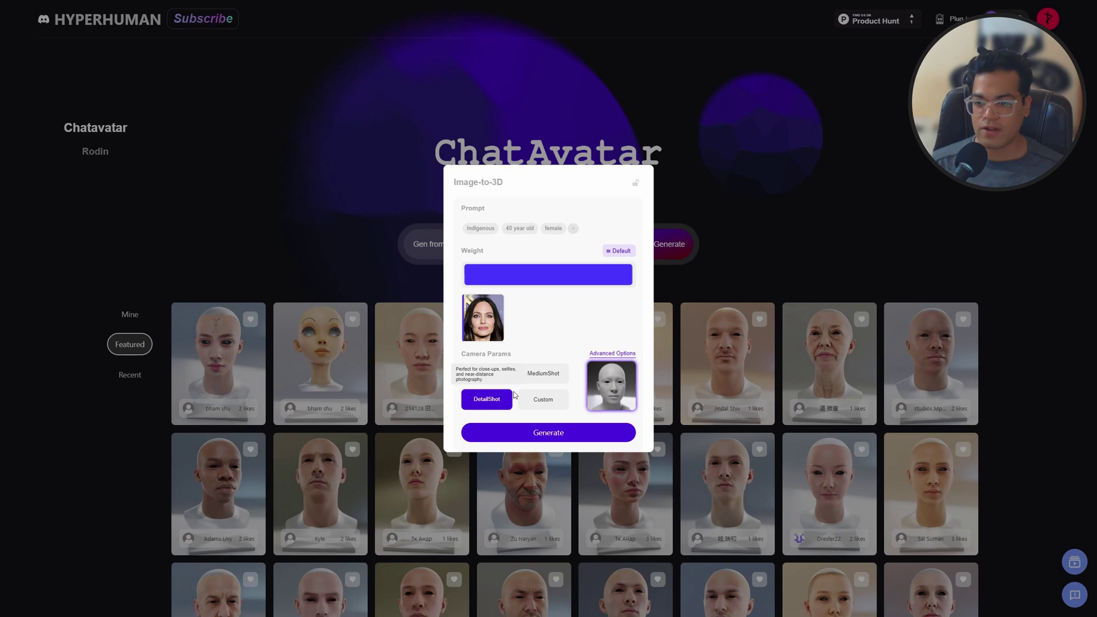
{"action": "left_click", "coordinate": [531, 397]}
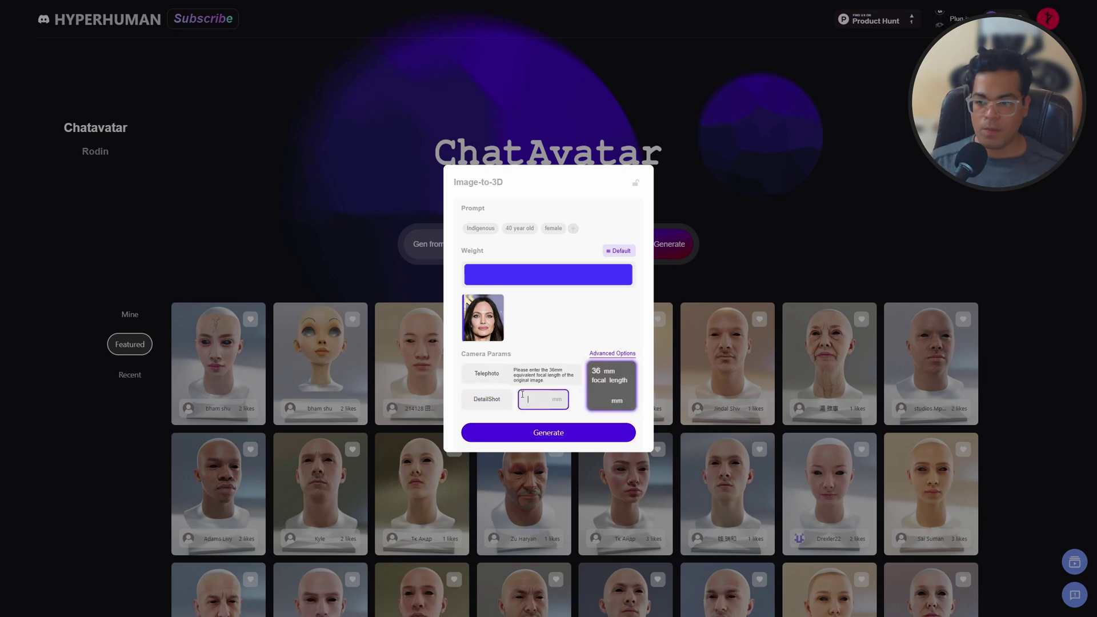
{"action": "left_click", "coordinate": [497, 399]}
{"action": "left_click", "coordinate": [499, 382]}
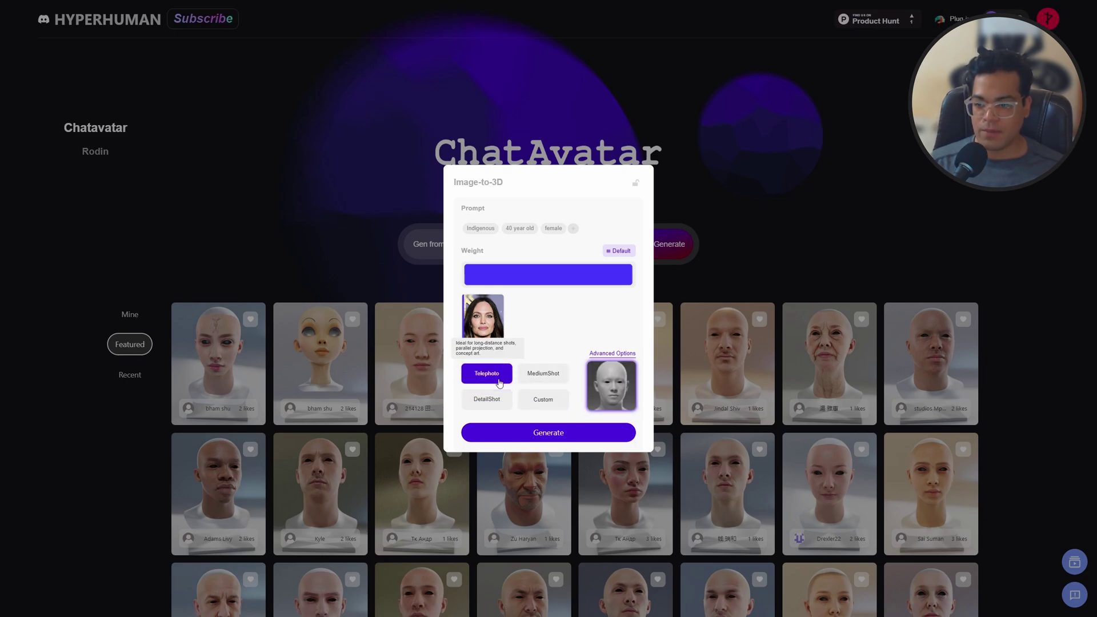
{"action": "left_click", "coordinate": [543, 377]}
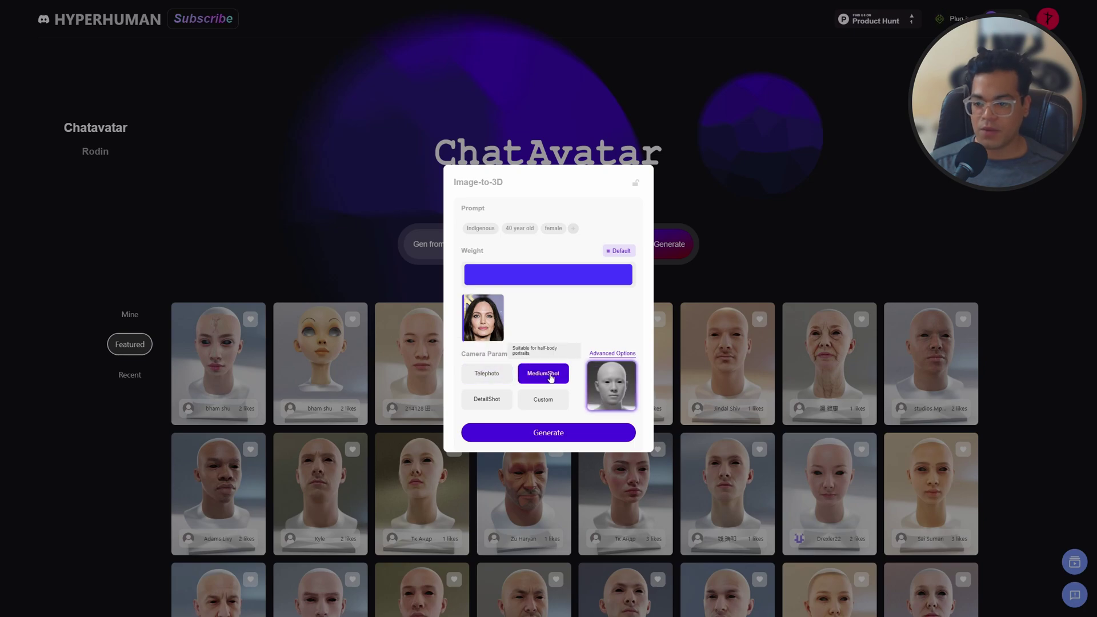
{"action": "left_click", "coordinate": [604, 385]}
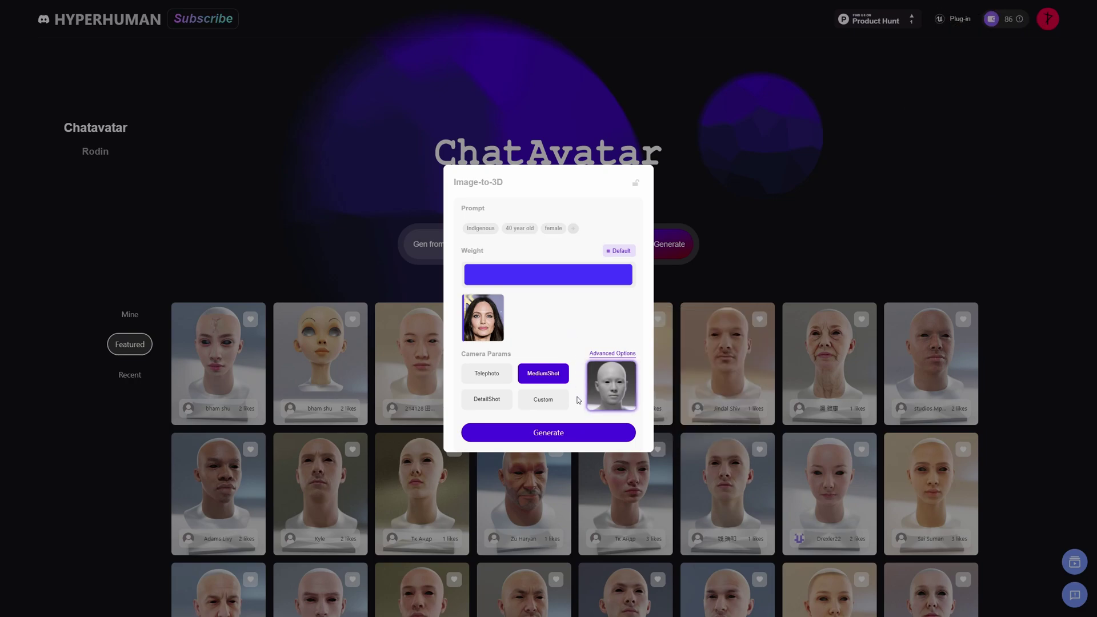
{"action": "left_click", "coordinate": [571, 433]}
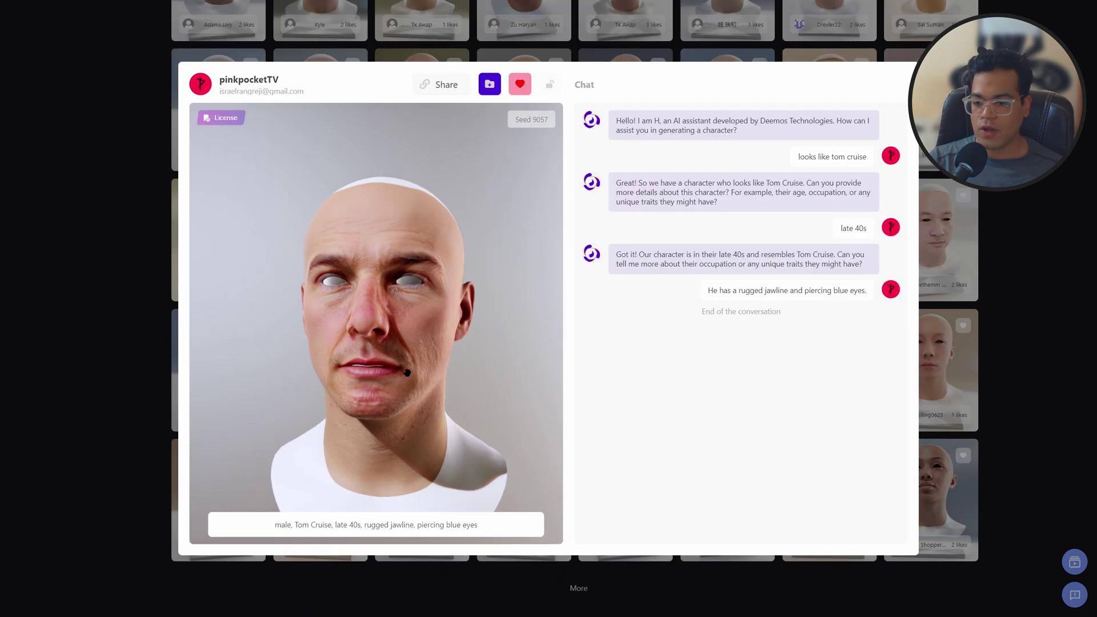
Rotate the late-40s rugged lookalike head in the 3D preview to inspect it.
{"action": "left_click_drag", "start_coordinate": [319, 379], "coordinate": [284, 372]}
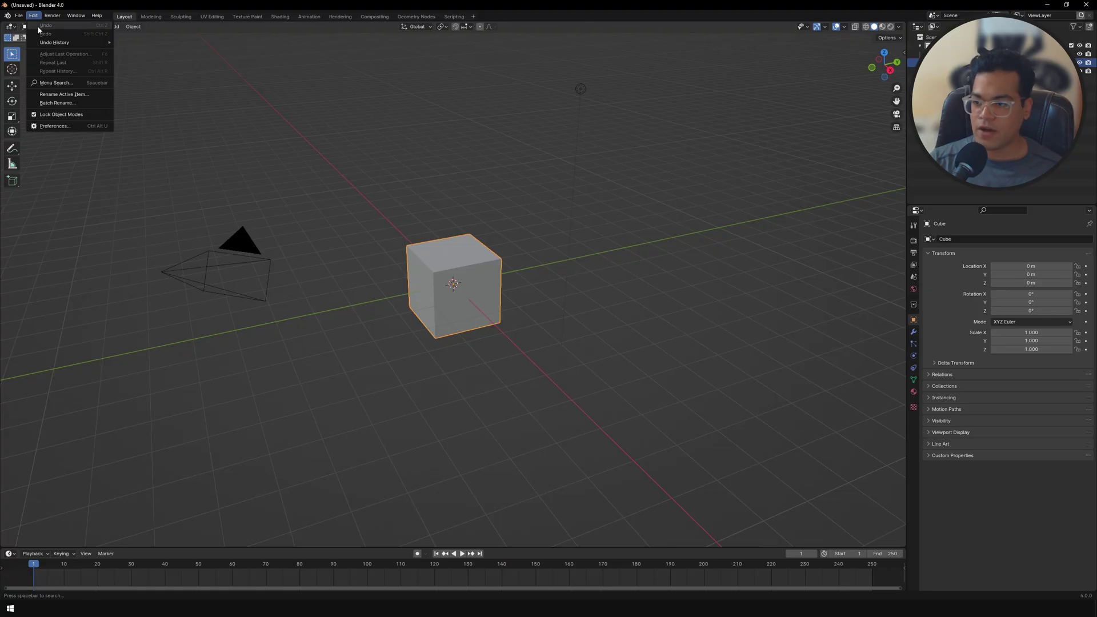
Confirm the ChatAvatar add-on is installed and launch File > Import > ChatAvatar Package.
{"action": "left_click", "coordinate": [54, 126]}
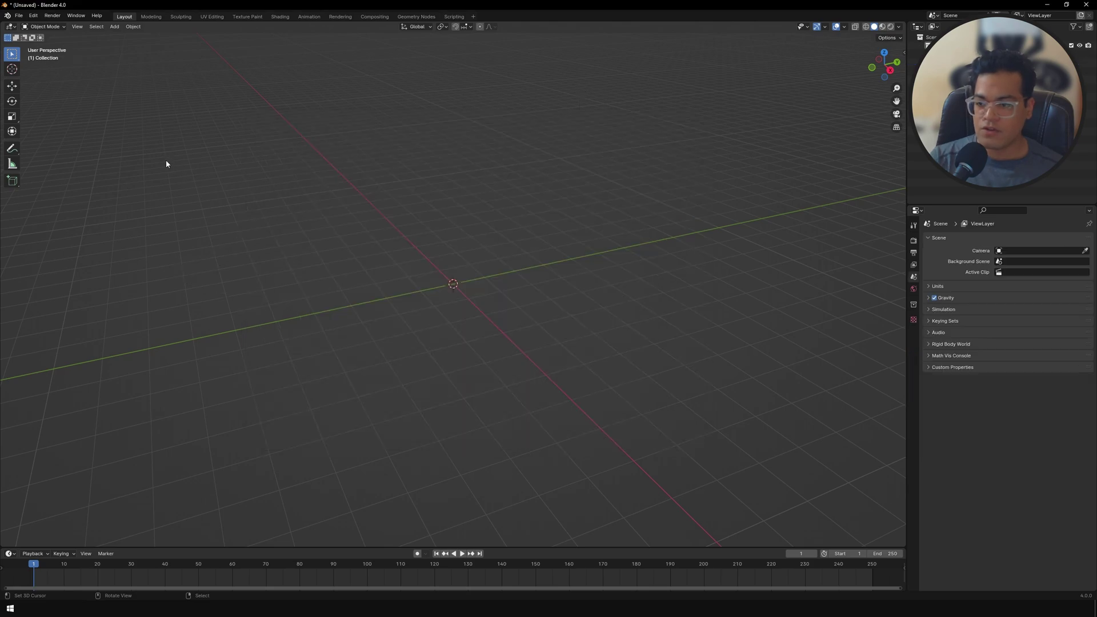
{"action": "left_click", "coordinate": [19, 15]}
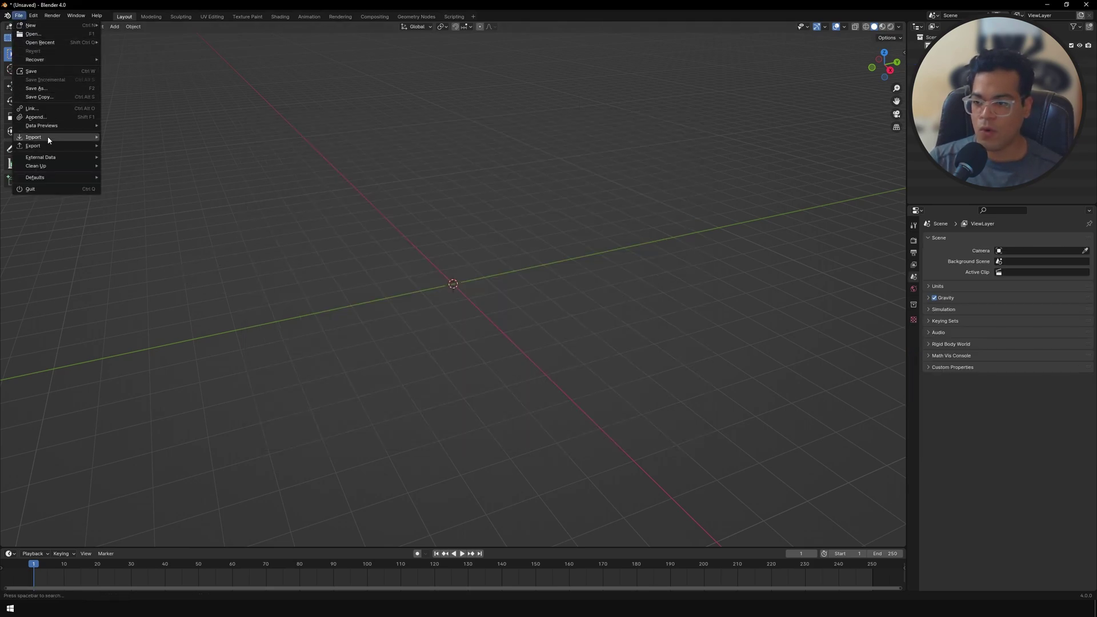
{"action": "mouse_move", "coordinate": [47, 137]}
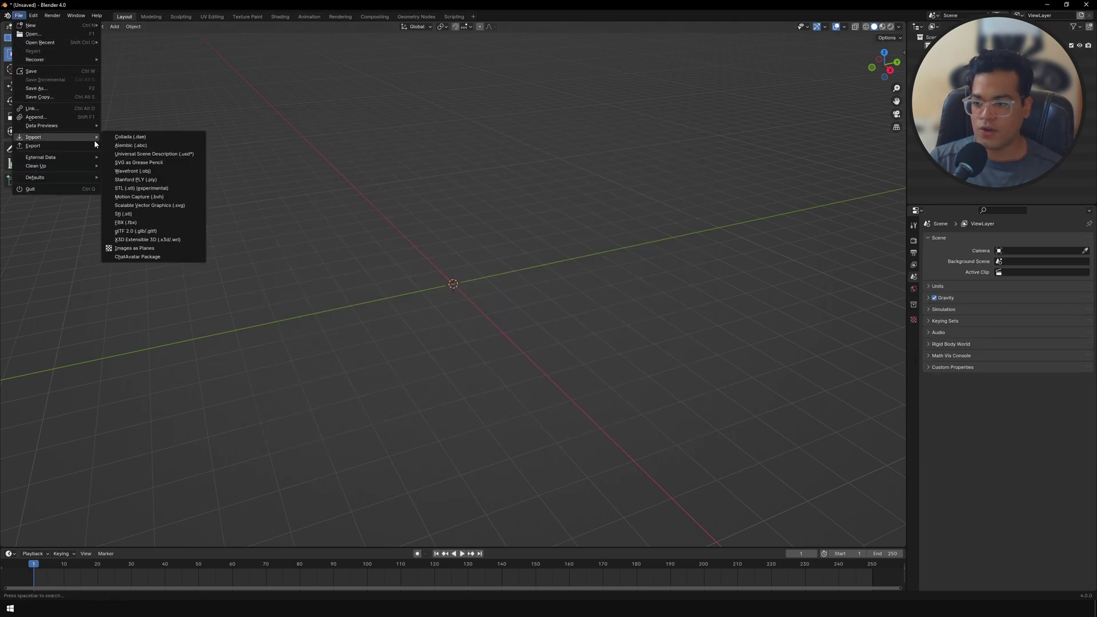
{"action": "left_click", "coordinate": [162, 257]}
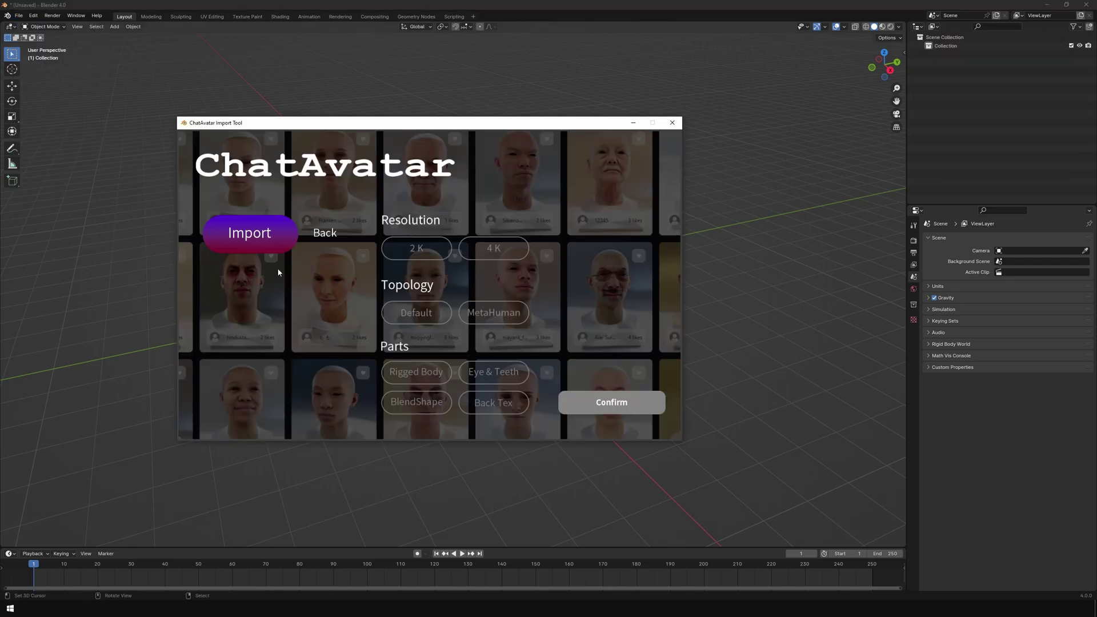
Import the head at 4K, Default topology, with eyes, teeth and back texture, then lower jawOpen.
{"action": "left_click", "coordinate": [265, 239]}
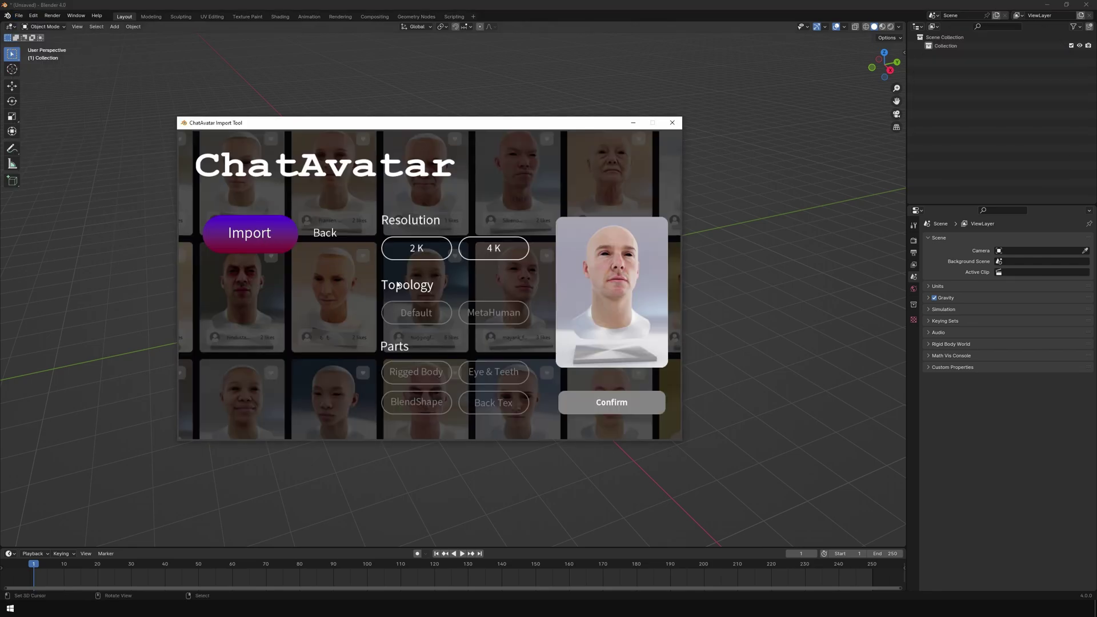
{"action": "left_click", "coordinate": [510, 249]}
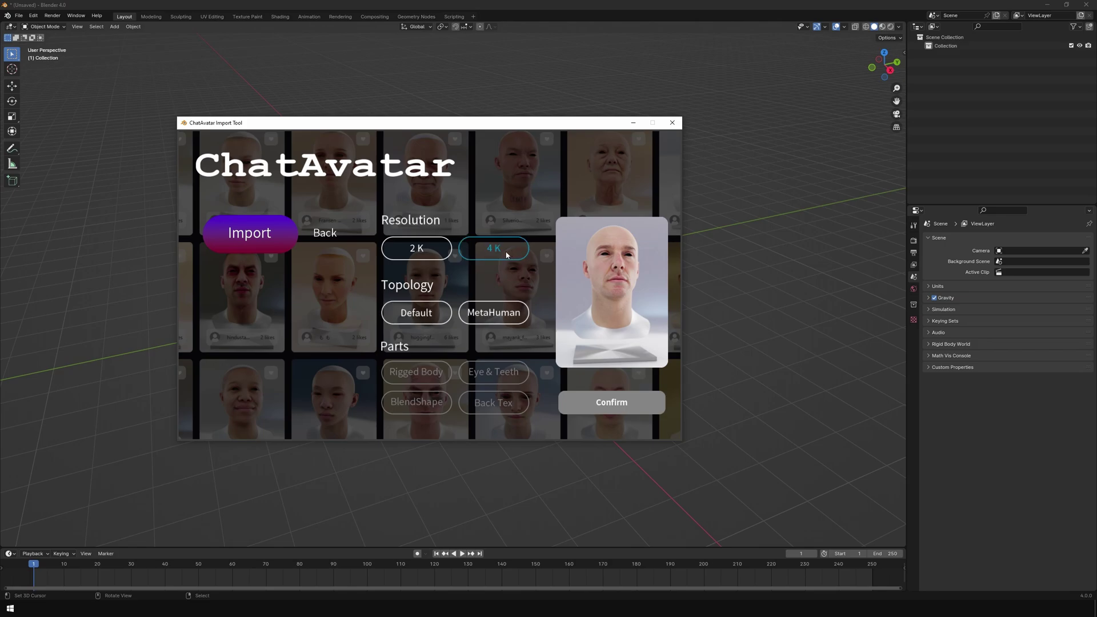
{"action": "left_click", "coordinate": [420, 312]}
{"action": "left_click", "coordinate": [419, 373]}
{"action": "left_click", "coordinate": [419, 373]}
{"action": "left_click", "coordinate": [494, 372]}
{"action": "left_click", "coordinate": [494, 403]}
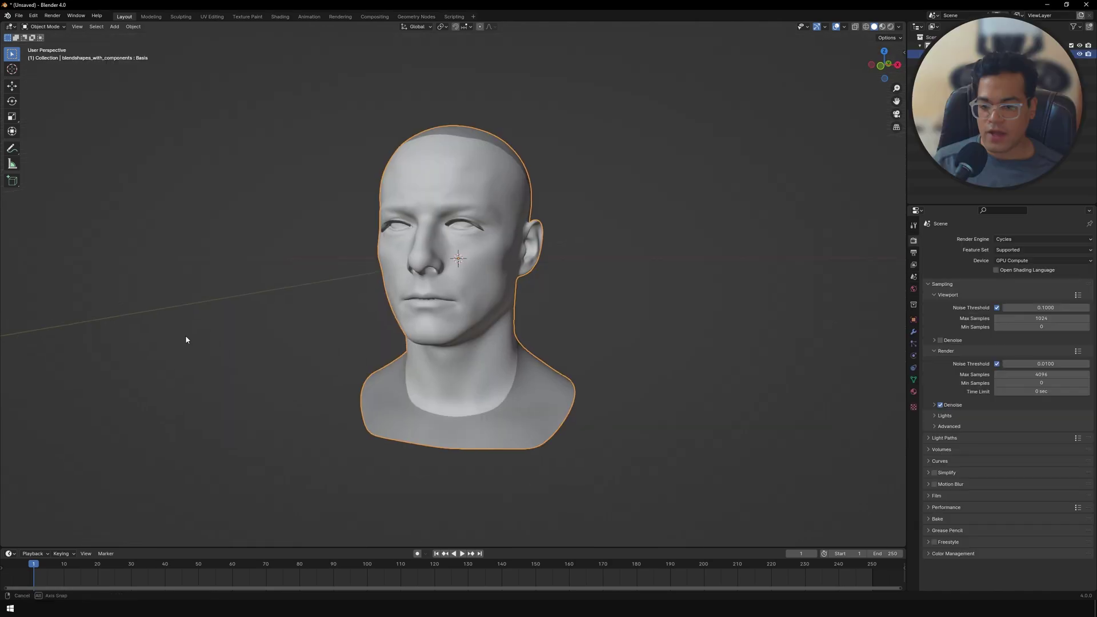
{"action": "mouse_move", "coordinate": [186, 338]}
{"action": "middle_mouse_down"}
{"action": "mouse_move", "coordinate": [164, 341]}
{"action": "mouse_move", "coordinate": [266, 335]}
{"action": "mouse_move", "coordinate": [200, 343]}
{"action": "middle_mouse_up"}
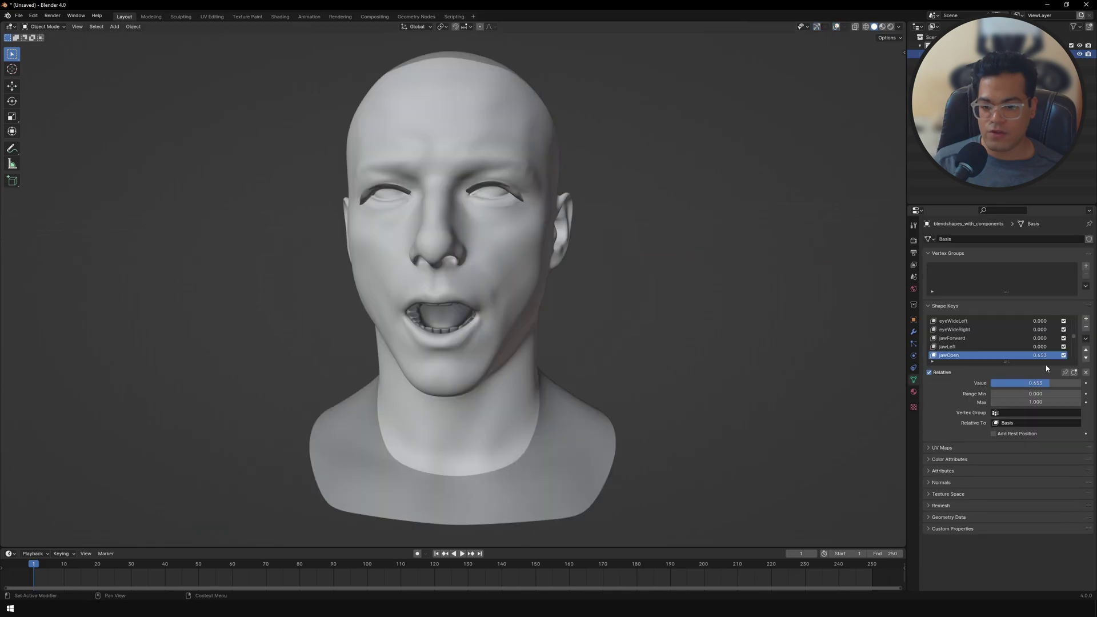
{"action": "left_click_drag", "start_coordinate": [1058, 383], "coordinate": [992, 383]}
Raise jawOpen and adjust mouthClose to partly close the lips, then select jawOpen.
{"action": "left_click", "coordinate": [971, 338]}
{"action": "scroll", "coordinate": [981, 348], "scroll_direction": "down", "scroll_amount": 2}
{"action": "scroll", "coordinate": [982, 348], "scroll_direction": "down", "scroll_amount": 1}
{"action": "left_click", "coordinate": [981, 347]}
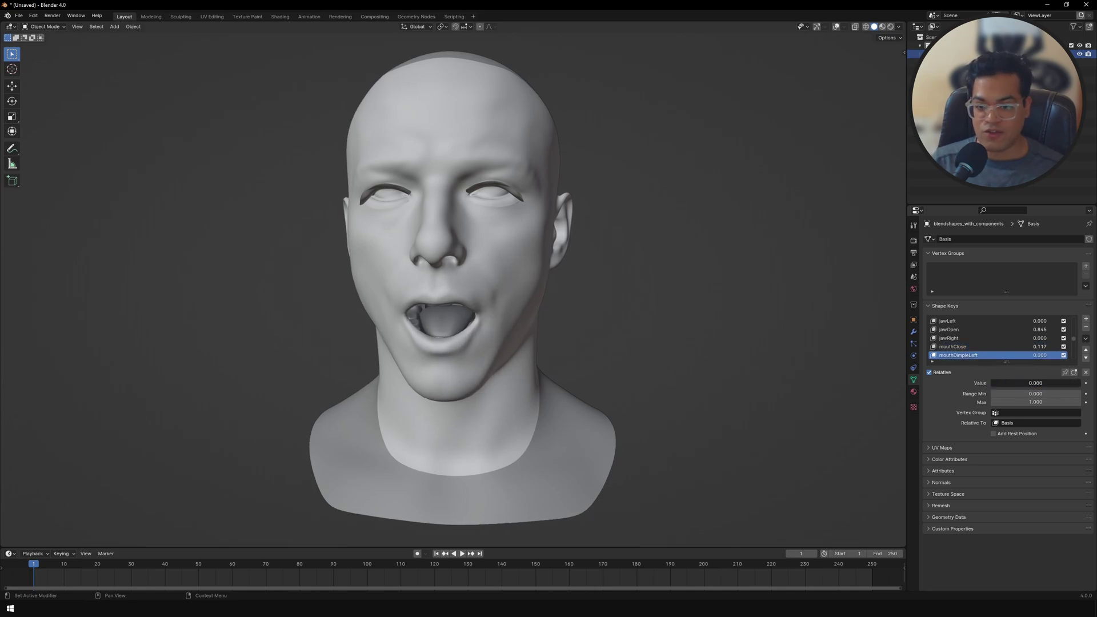
{"action": "scroll", "coordinate": [954, 332], "scroll_direction": "up", "scroll_amount": 7}
{"action": "scroll", "coordinate": [954, 332], "scroll_direction": "down", "scroll_amount": 7}
{"action": "left_click", "coordinate": [953, 330]}
Switch to Rendered shading and orbit the textured head from right and left profiles.
{"action": "left_click", "coordinate": [890, 26]}
{"action": "mouse_move", "coordinate": [699, 324]}
{"action": "middle_mouse_down"}
{"action": "mouse_move", "coordinate": [450, 286]}
{"action": "mouse_move", "coordinate": [537, 301]}
{"action": "middle_mouse_up"}
{"action": "scroll", "coordinate": [451, 288], "scroll_direction": "up", "scroll_amount": 4}
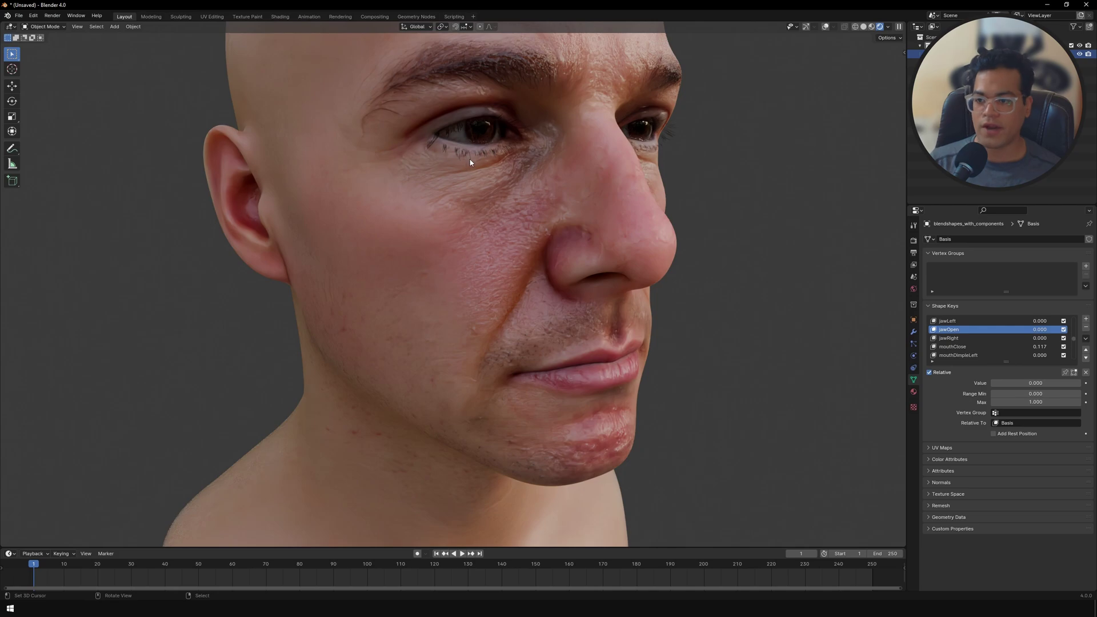
{"action": "scroll", "coordinate": [470, 162], "scroll_direction": "up", "scroll_amount": 2}
{"action": "middle_click_drag", "start_coordinate": [472, 161], "coordinate": [509, 164]}
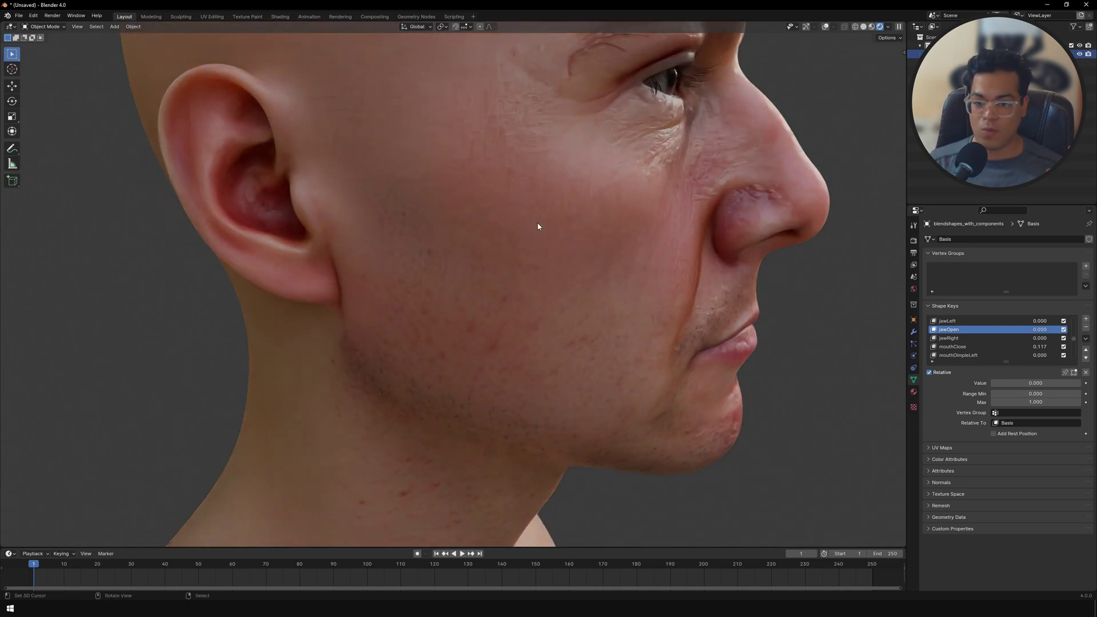
{"action": "scroll", "coordinate": [573, 297], "scroll_direction": "down", "scroll_amount": 5}
{"action": "middle_click_drag", "start_coordinate": [574, 297], "coordinate": [469, 162]}
{"action": "scroll", "coordinate": [574, 301], "scroll_direction": "up", "scroll_amount": 5}
{"action": "middle_click_drag", "start_coordinate": [537, 301], "coordinate": [675, 325]}
{"action": "scroll", "coordinate": [451, 289], "scroll_direction": "down", "scroll_amount": 6}
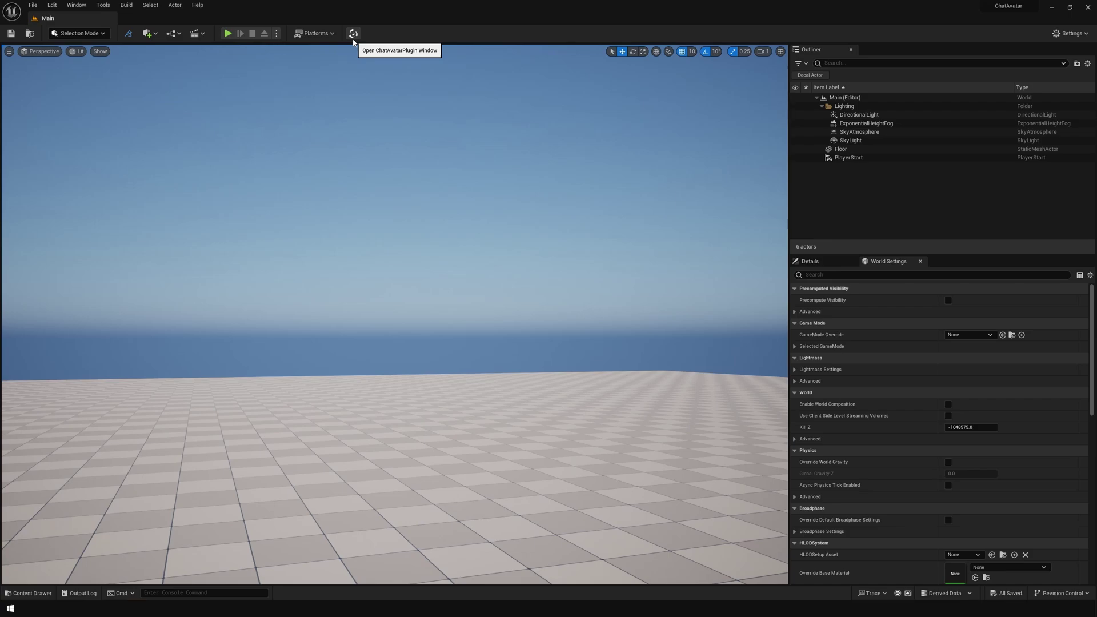
Open the ChatAvatar Loader, start an import, and pick 4K resolution with MetaHuman topology.
{"action": "left_click", "coordinate": [353, 36]}
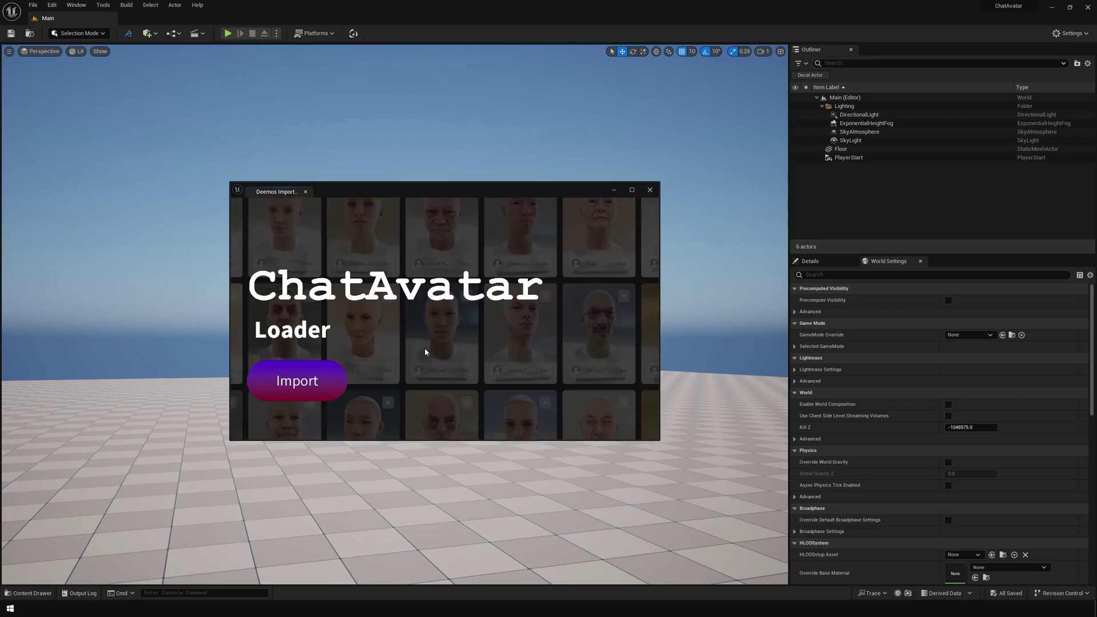
{"action": "left_click", "coordinate": [330, 382]}
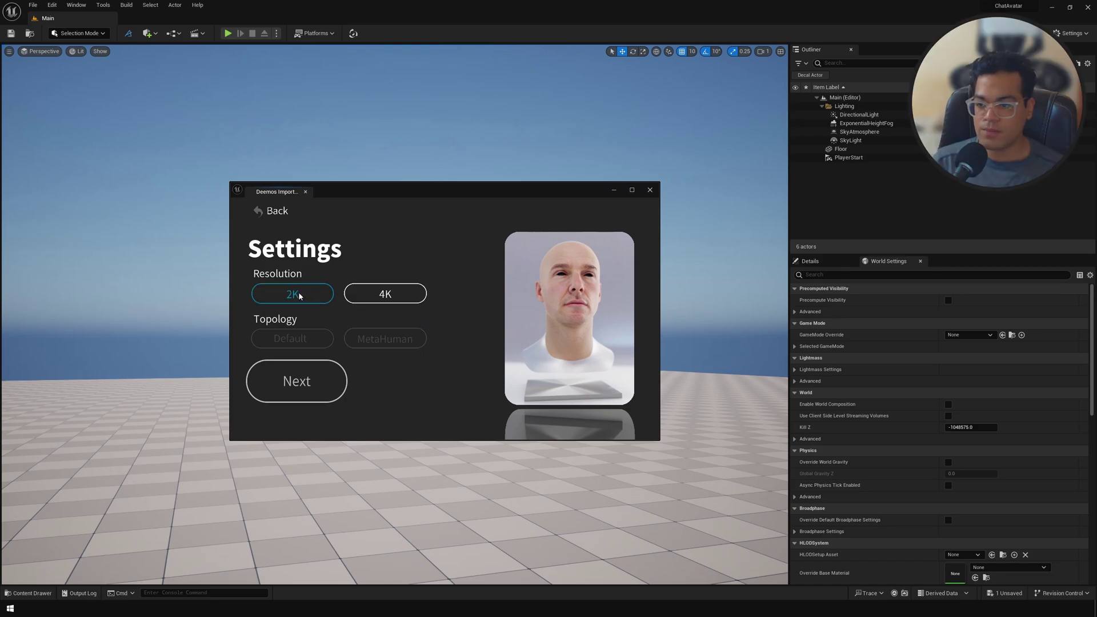
{"action": "left_click", "coordinate": [368, 298]}
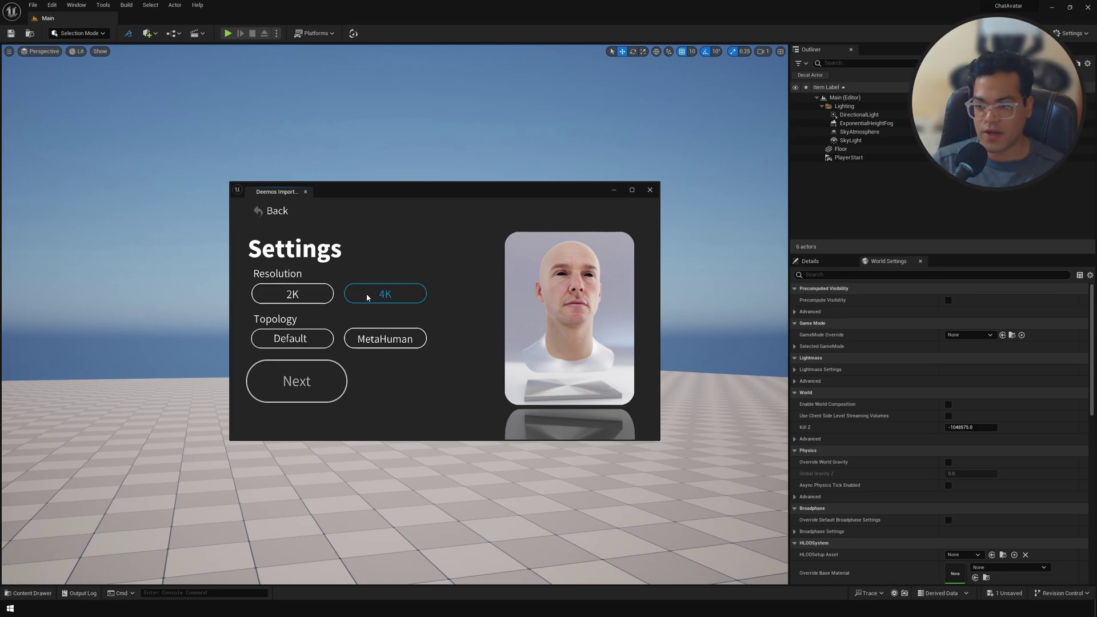
{"action": "left_click", "coordinate": [375, 339]}
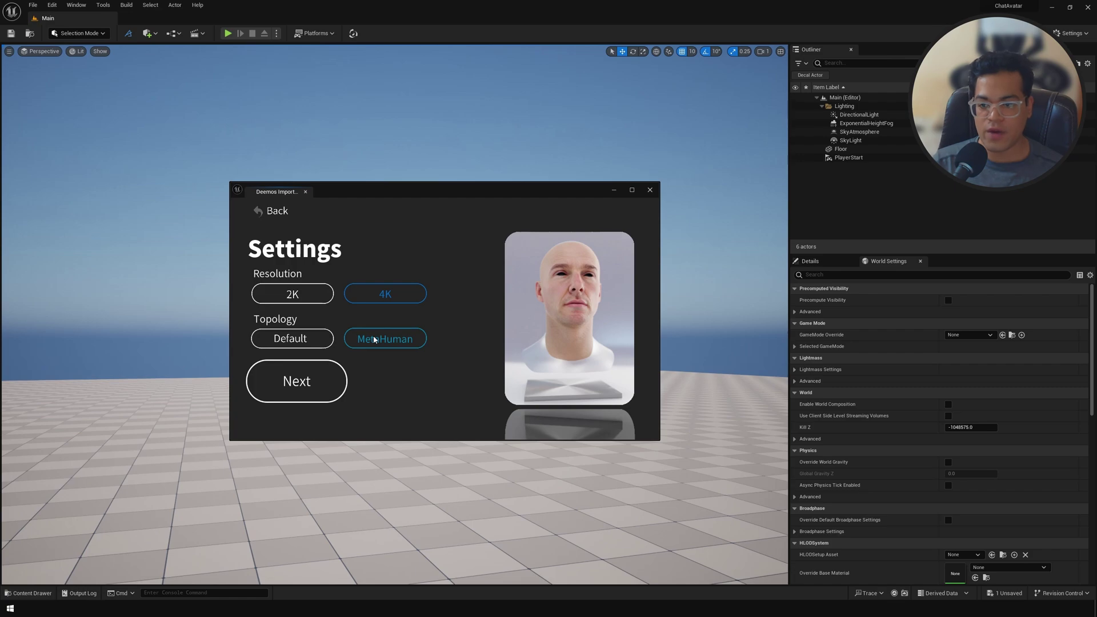